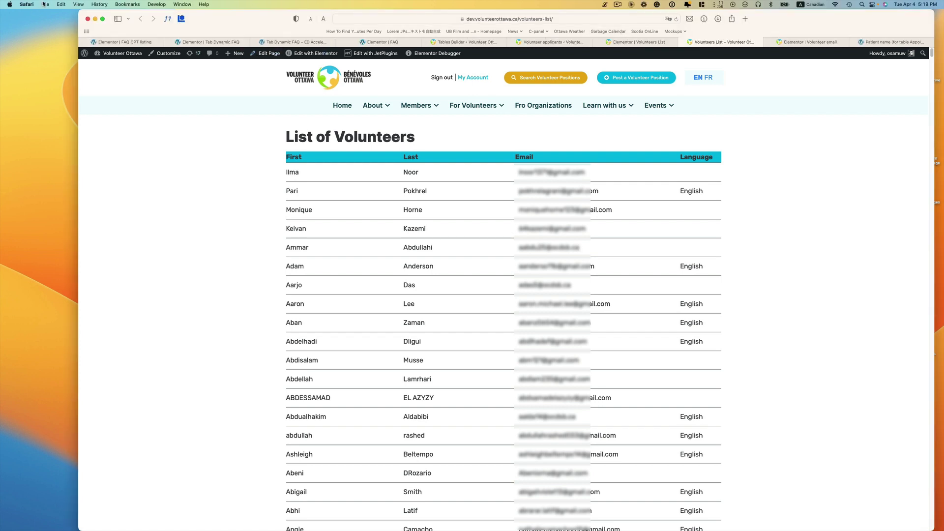
# Load the volunteers list URL in a new Safari private window and enlarge it to nearly fill the screen
pyautogui.click(44, 4)
pyautogui.click(68, 24)
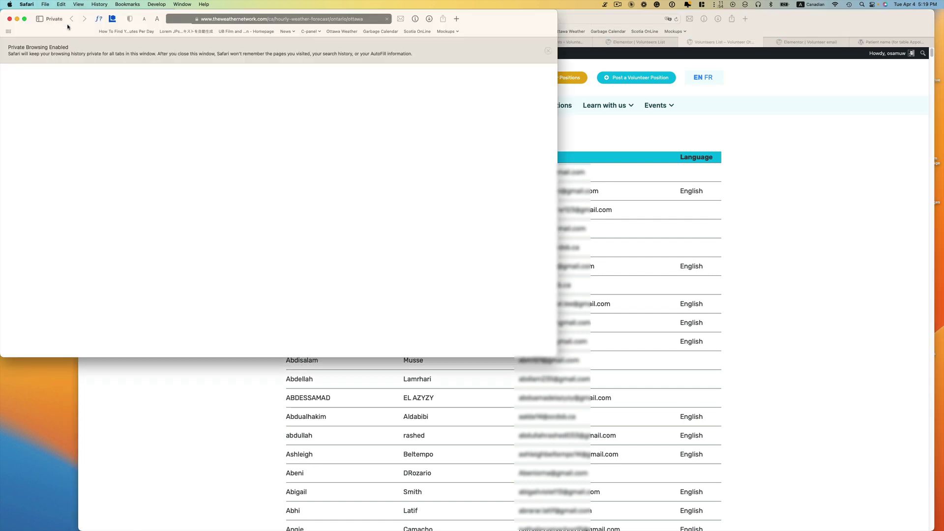
pyautogui.click(353, 18)
pyautogui.write('https://dev.volunteerottawa.ca/volunteers-list/')
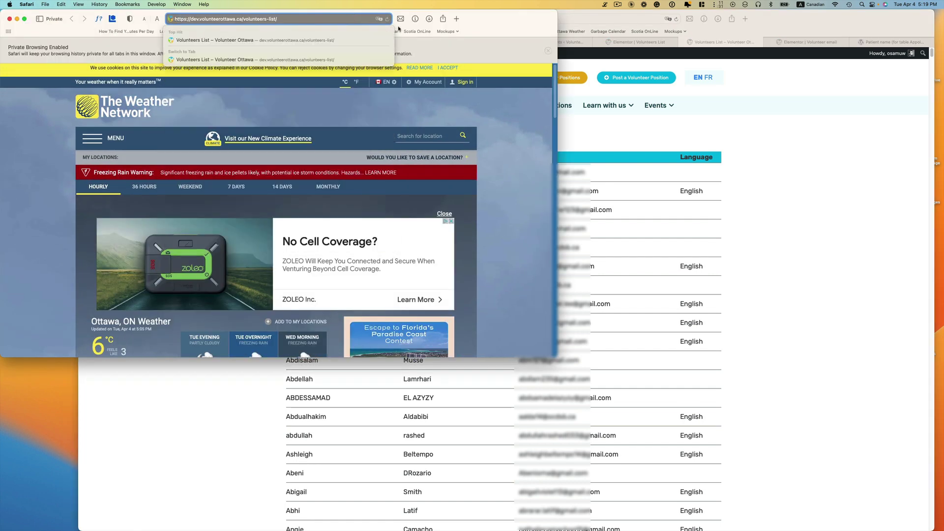
pyautogui.moveTo(449, 25); pyautogui.dragTo(576, 64)
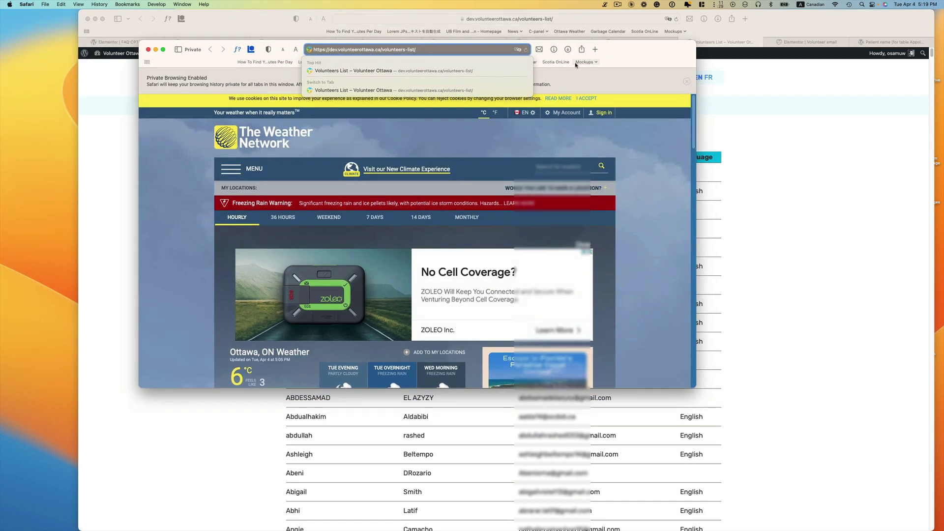
pyautogui.press('Return')
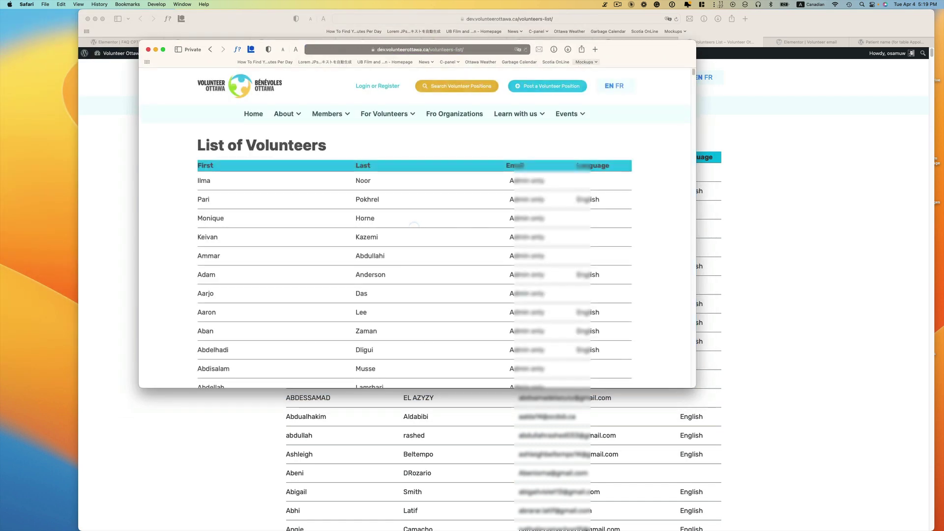
pyautogui.moveTo(644, 52); pyautogui.dragTo(584, 21)
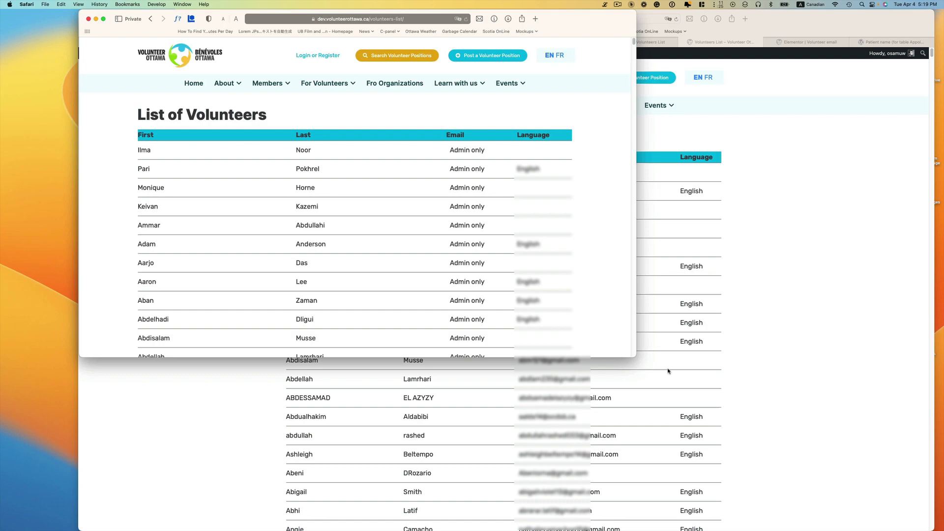
pyautogui.moveTo(633, 353); pyautogui.dragTo(923, 529)
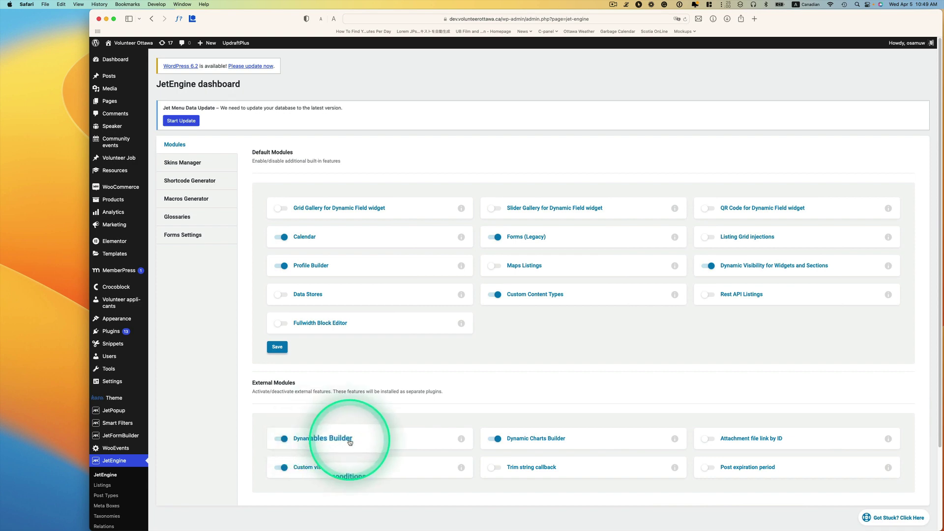
# Switch on the Dynamic Tables Builder external module on JetEngine's Modules page
pyautogui.click(284, 439)
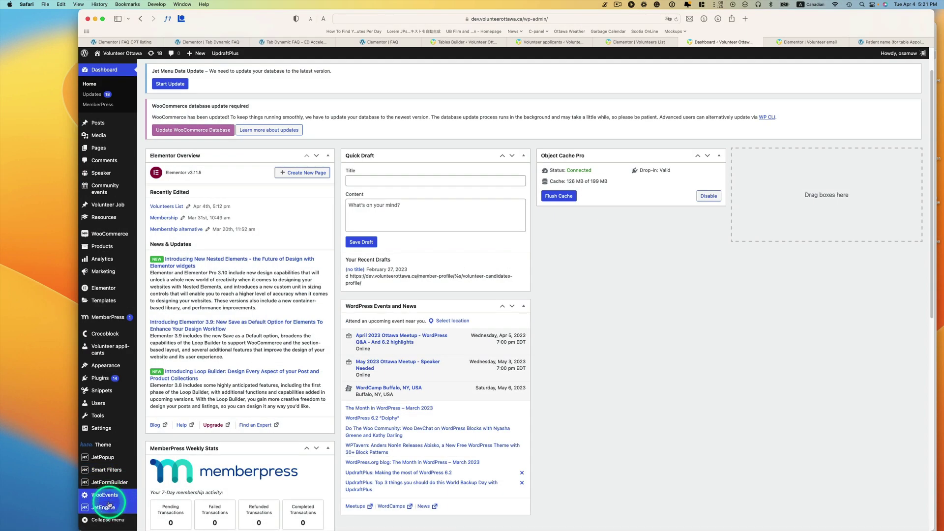
pyautogui.moveTo(104, 507)
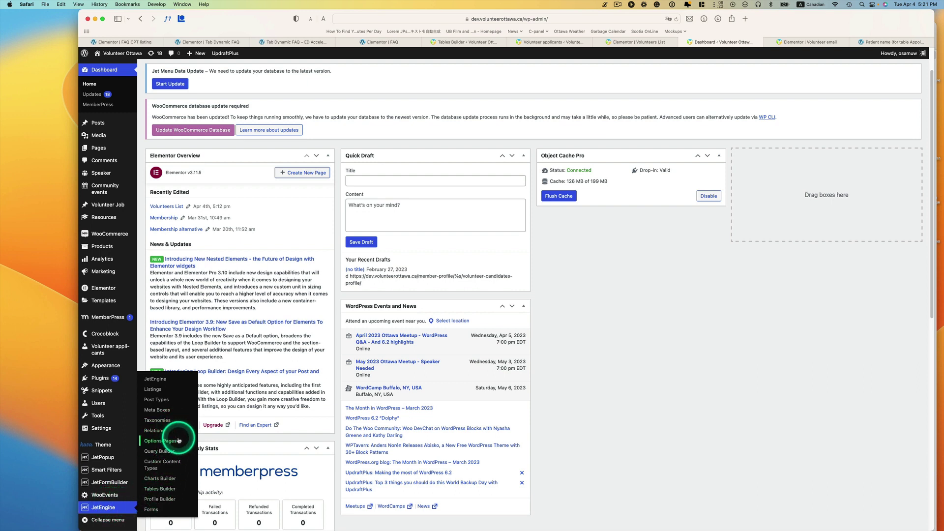
# Review the Volunteer user list table in Tables Builder, then go to Query Builder's saved queries
pyautogui.click(157, 490)
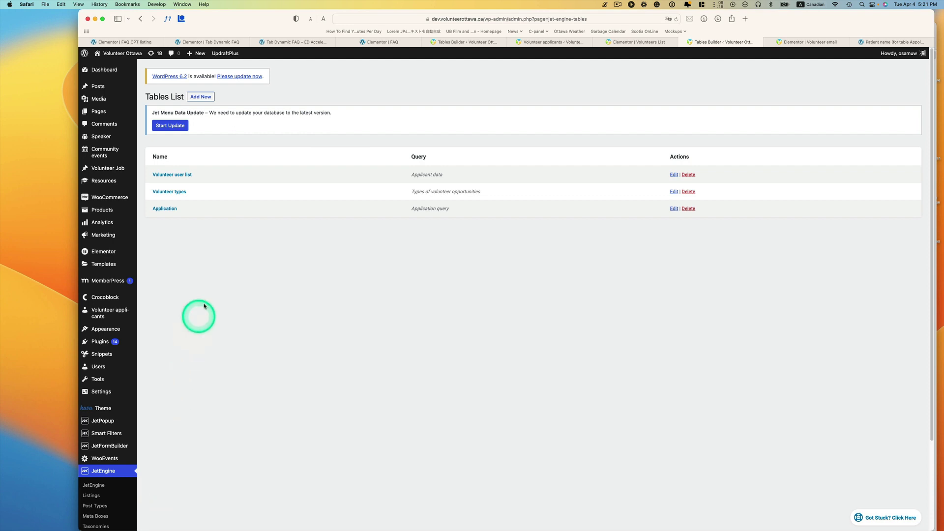
pyautogui.click(181, 176)
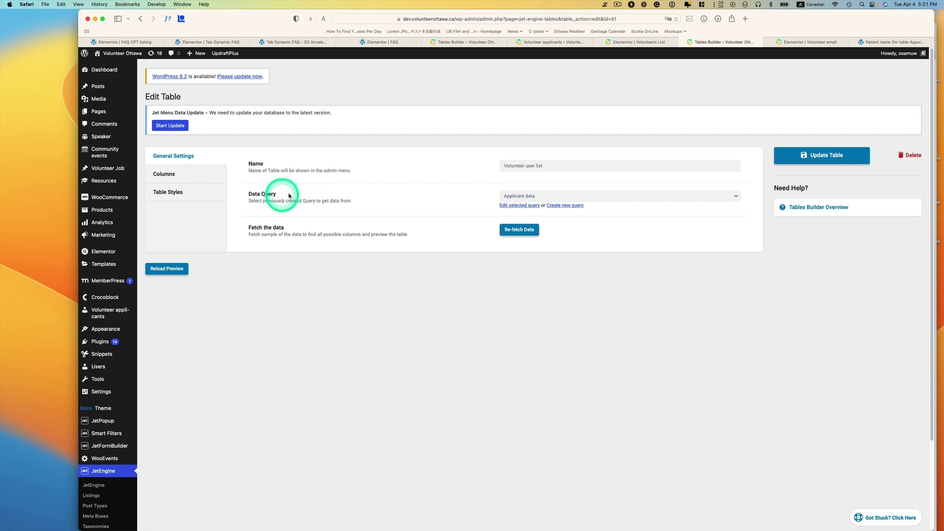
pyautogui.scroll(-2, 115, 481)
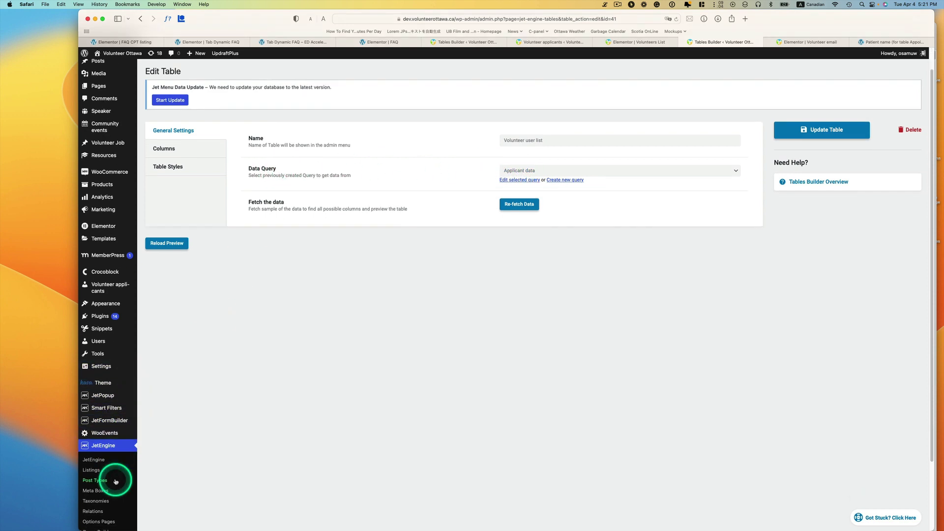
pyautogui.click(104, 507)
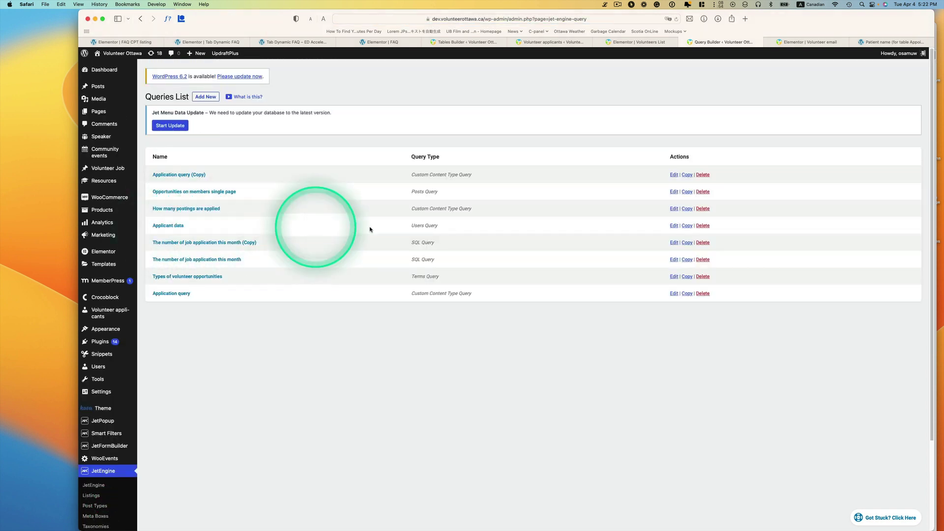
# Keep Users Query as the Applicant data query's type, update the query, and return to Tables Builder
pyautogui.click(178, 227)
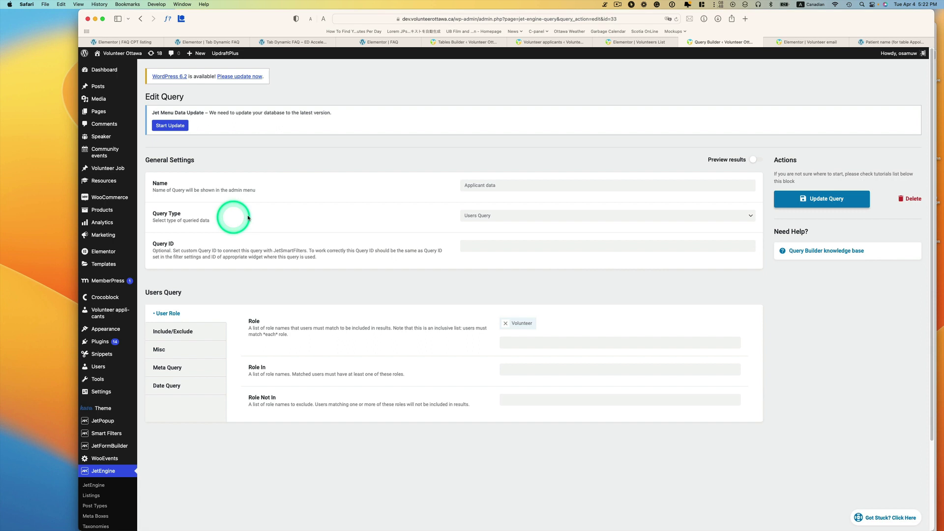
pyautogui.click(491, 215)
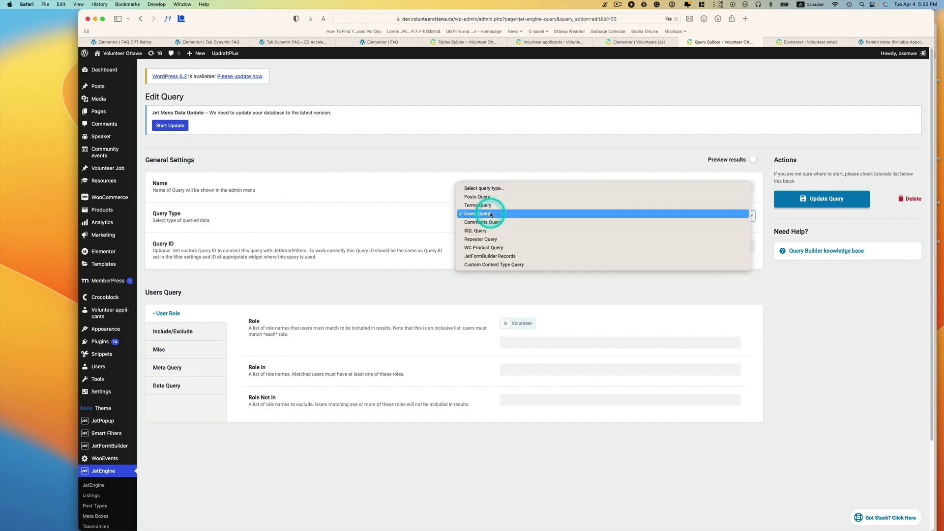
pyautogui.click(490, 215)
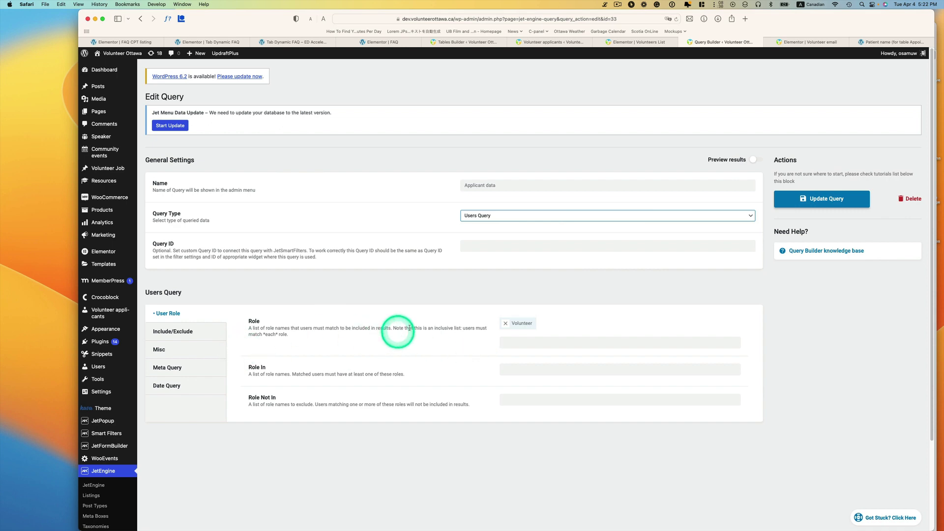
pyautogui.click(807, 200)
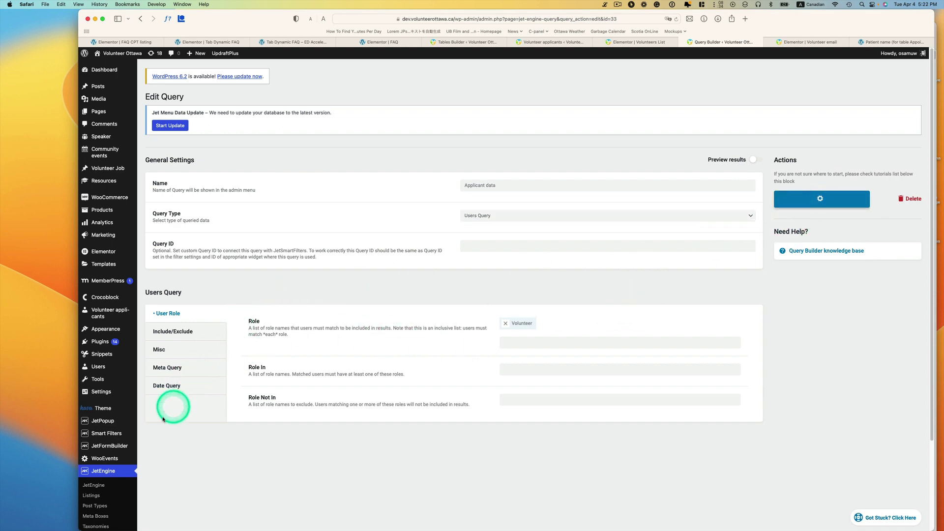
pyautogui.scroll(-4, 127, 438)
pyautogui.click(105, 516)
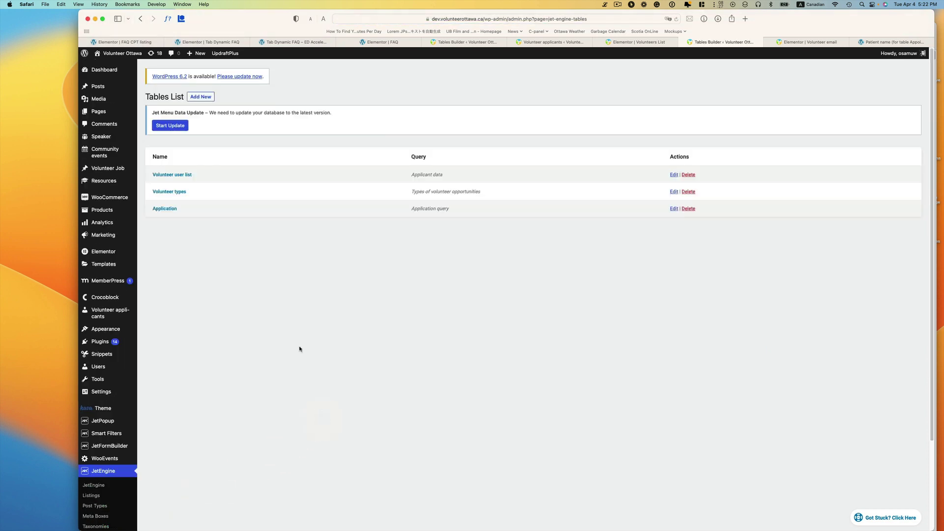
# Edit the Volunteer user list table, keeping Applicant data selected as its Data Query
pyautogui.click(177, 175)
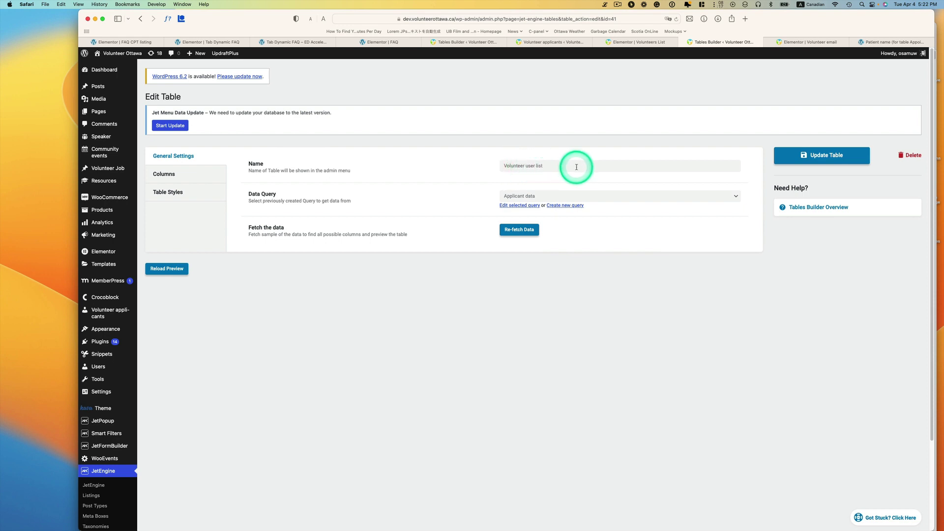
pyautogui.click(543, 198)
pyautogui.click(531, 195)
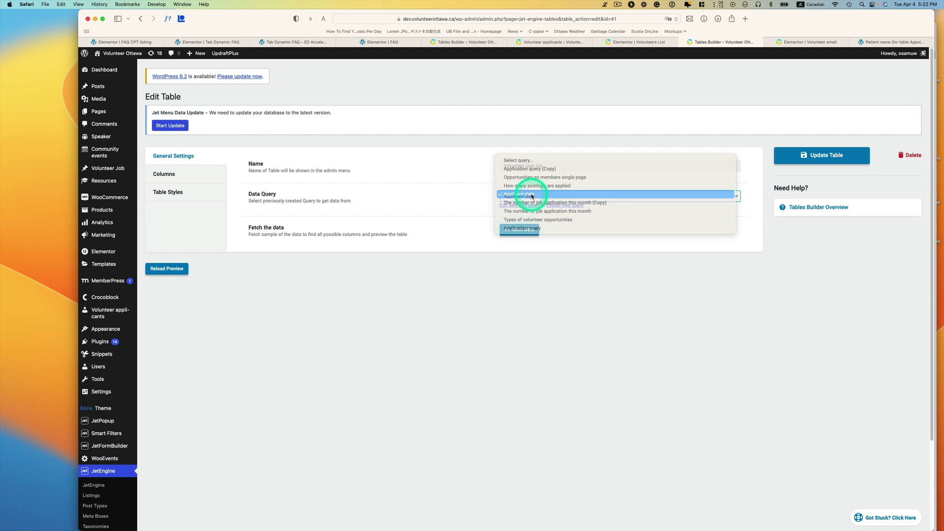
pyautogui.click(184, 174)
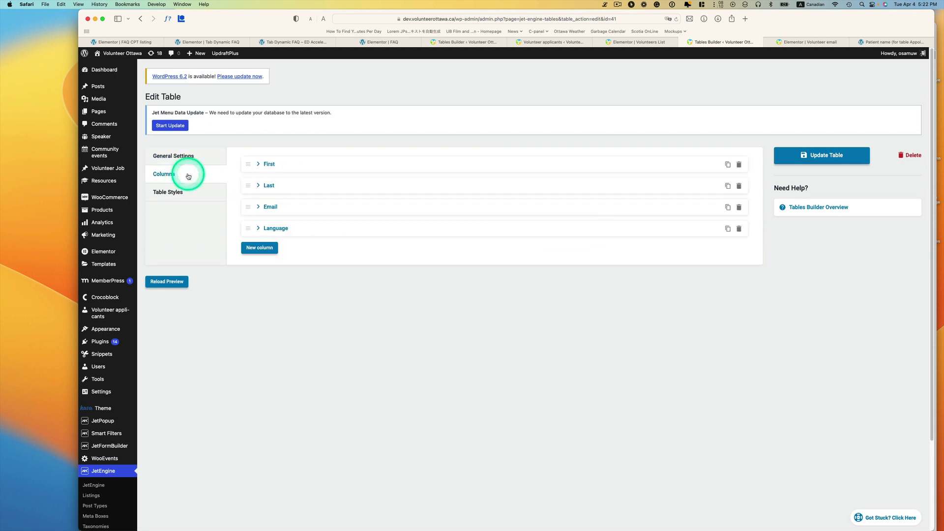
pyautogui.click(259, 166)
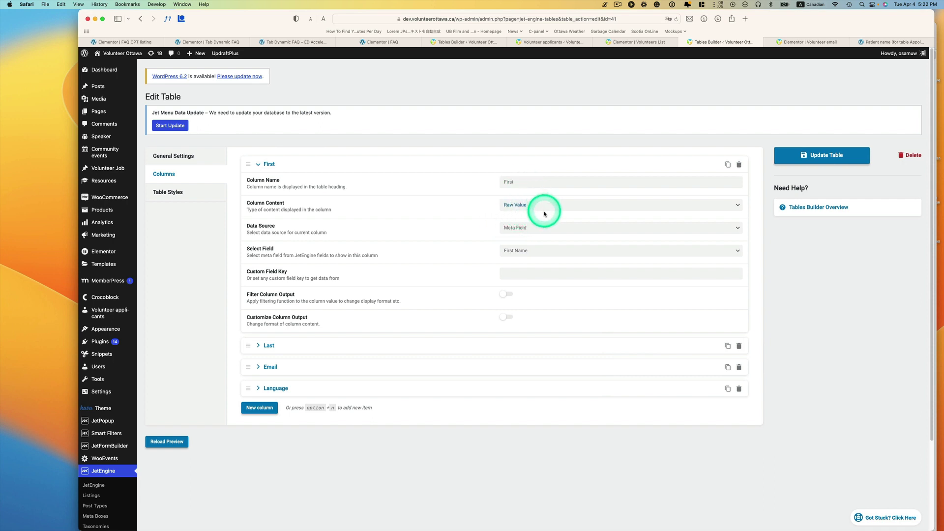
pyautogui.click(515, 230)
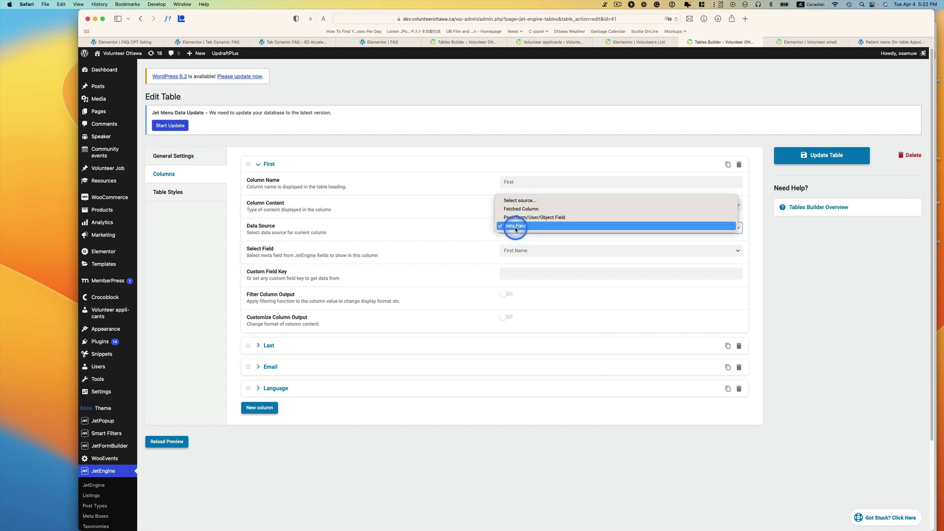
pyautogui.click(522, 228)
pyautogui.click(521, 250)
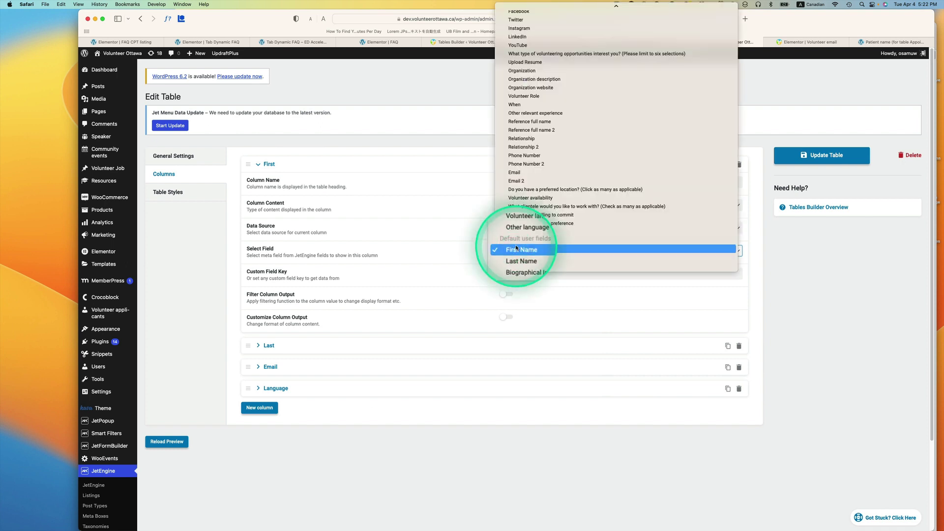
pyautogui.click(513, 249)
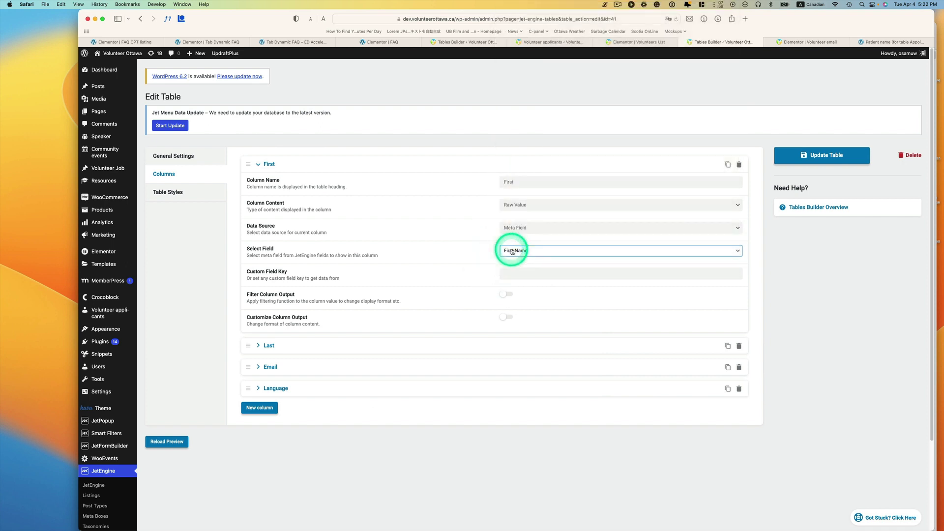
pyautogui.click(268, 346)
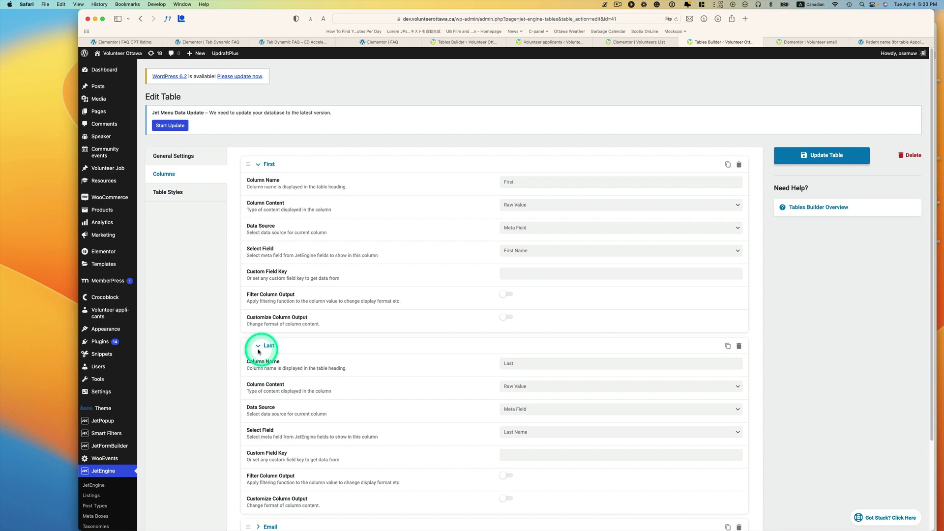
pyautogui.scroll(-1, 521, 384)
pyautogui.click(512, 400)
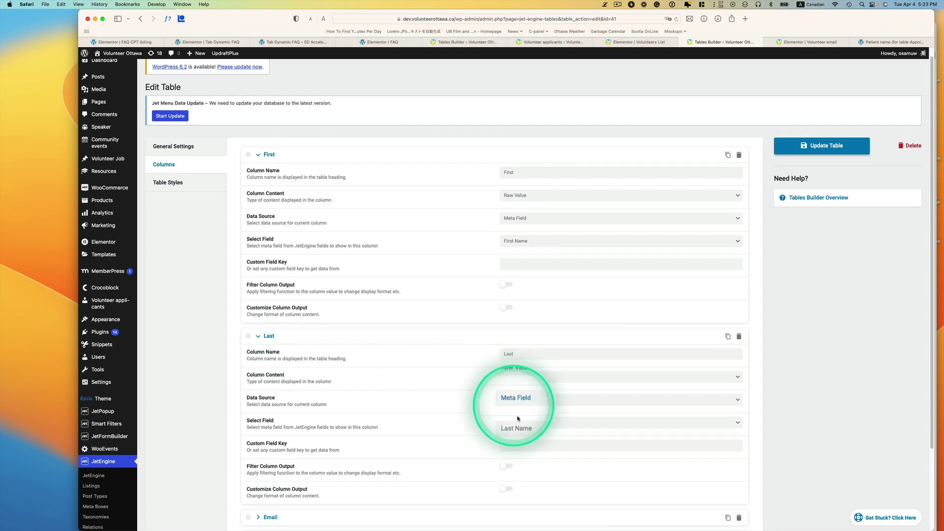
pyautogui.click(515, 400)
pyautogui.click(519, 423)
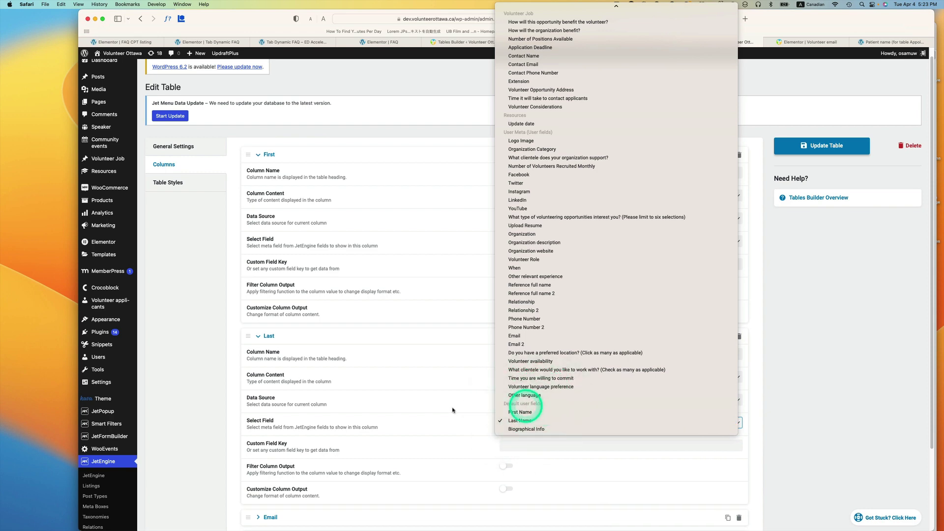
pyautogui.click(753, 413)
pyautogui.scroll(-3, 757, 416)
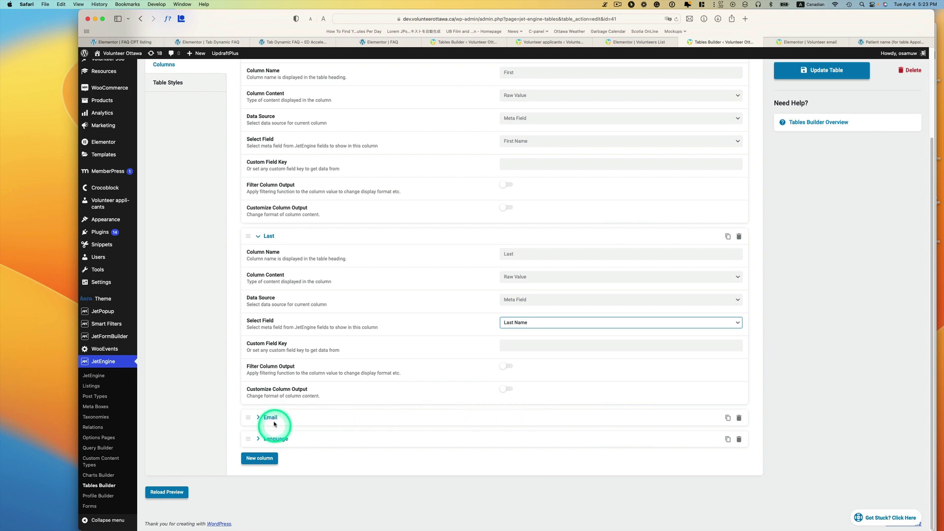
# Expand the Language column and confirm its field is Volunteer language preference
pyautogui.click(273, 442)
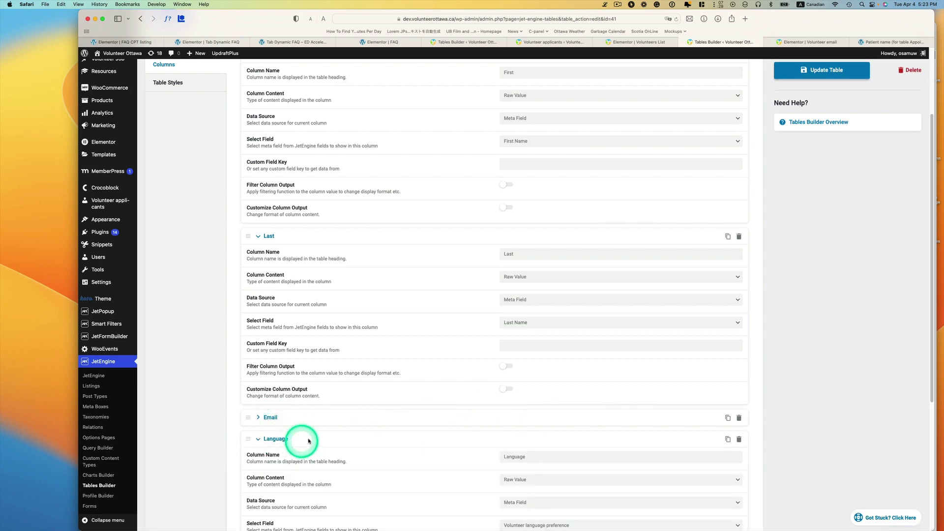
pyautogui.scroll(-3, 312, 432)
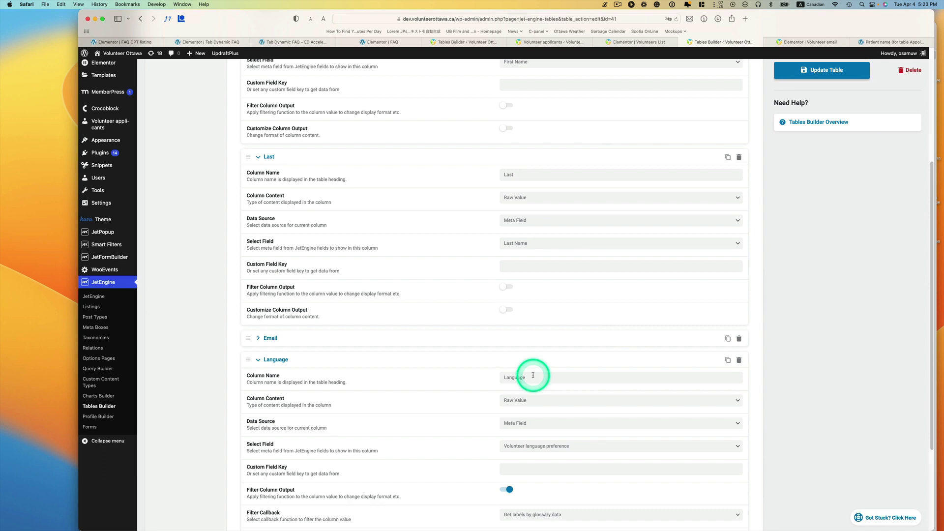
pyautogui.scroll(-2, 521, 378)
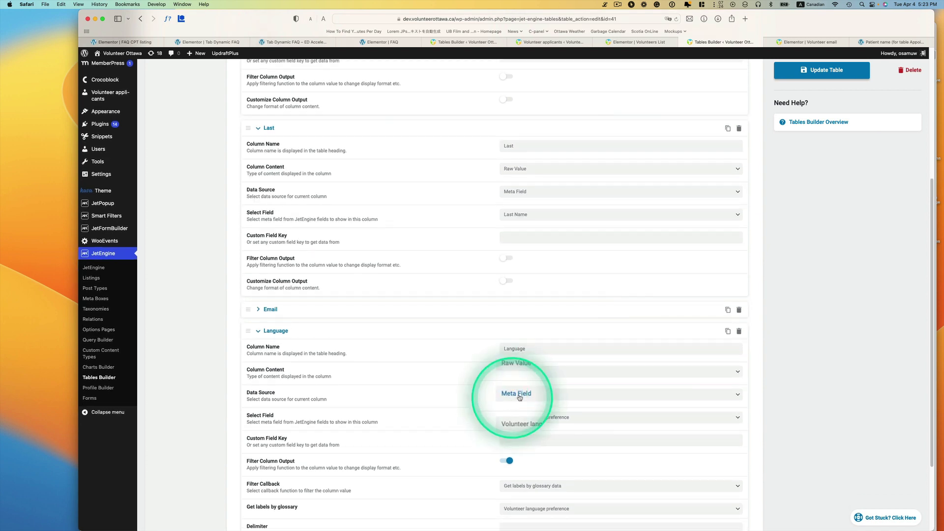
pyautogui.click(533, 417)
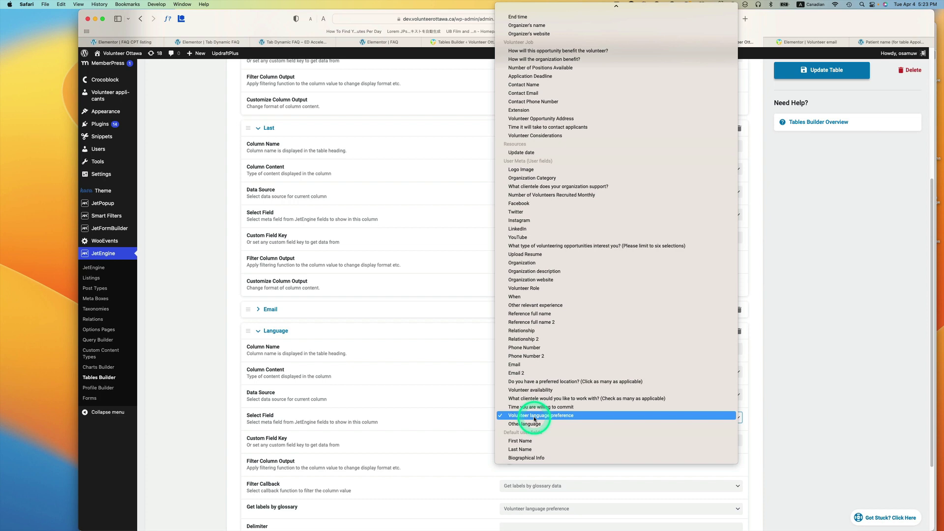
pyautogui.click(406, 338)
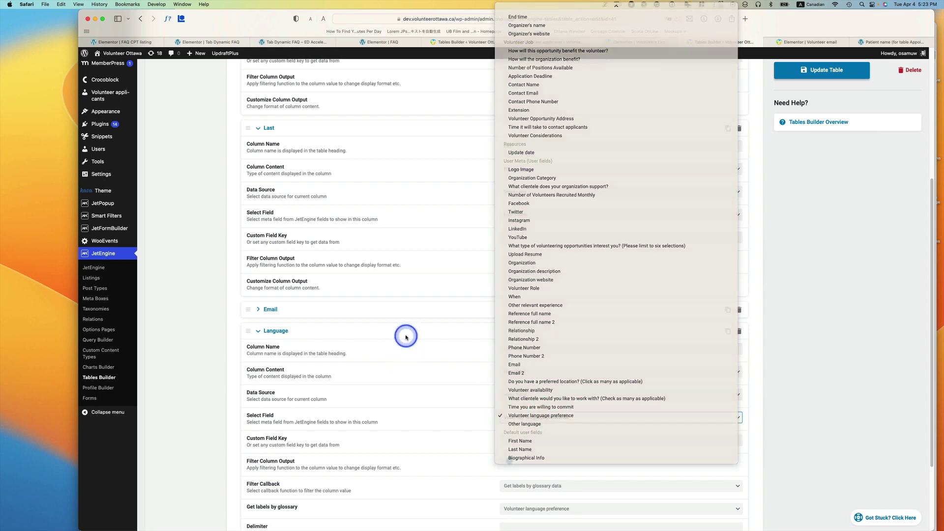
pyautogui.scroll(-3, 565, 430)
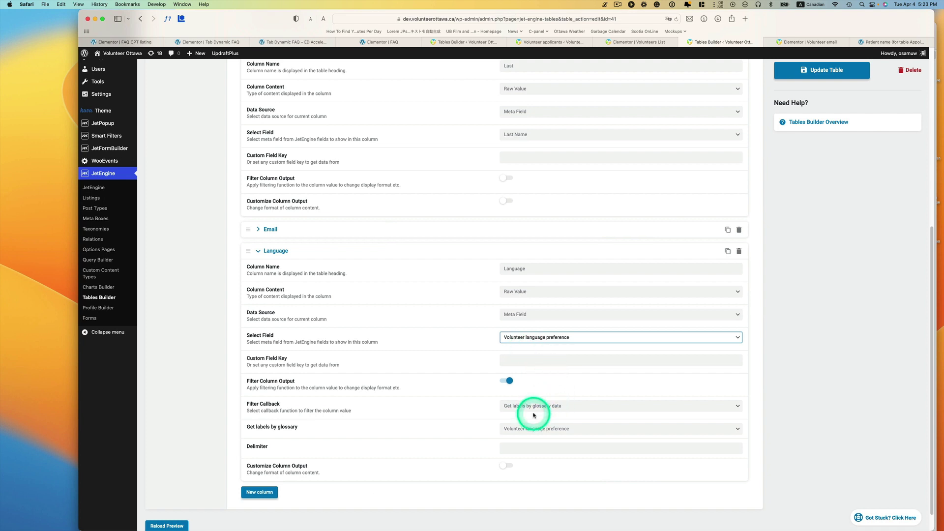
# Keep 'Get labels by glossary data' as filter callback with the Volunteer language preference glossary
pyautogui.click(552, 409)
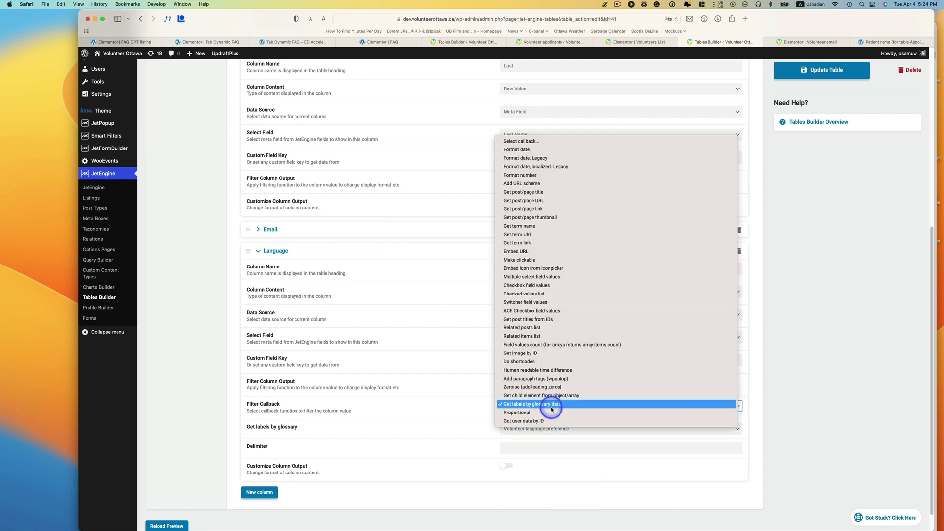
pyautogui.click(543, 406)
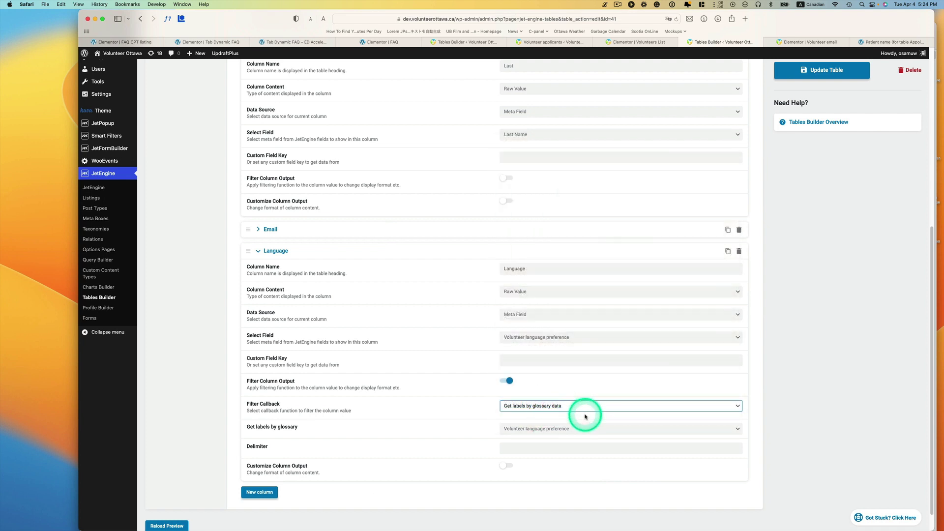
pyautogui.click(517, 430)
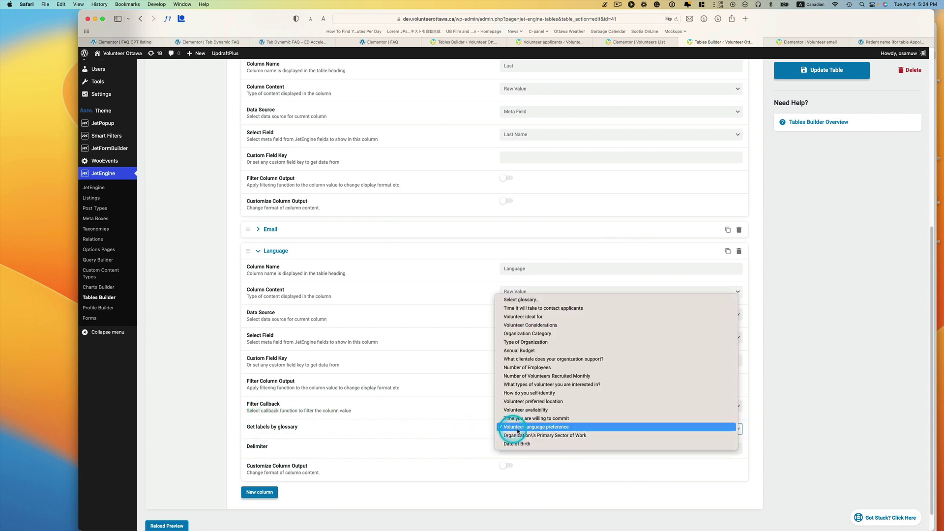
pyautogui.click(547, 429)
pyautogui.scroll(2, 713, 349)
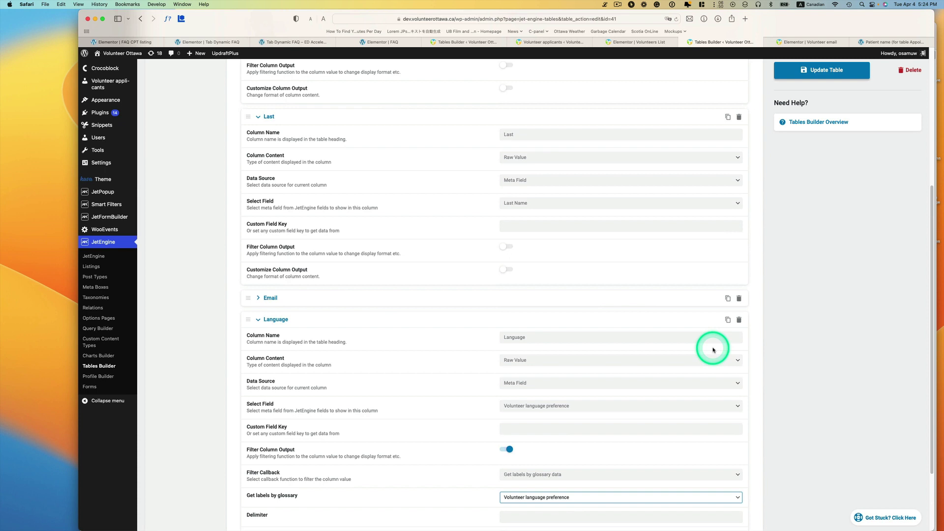
# Expand the Email column, keeping Template content and the Volunteer email column template
pyautogui.click(259, 297)
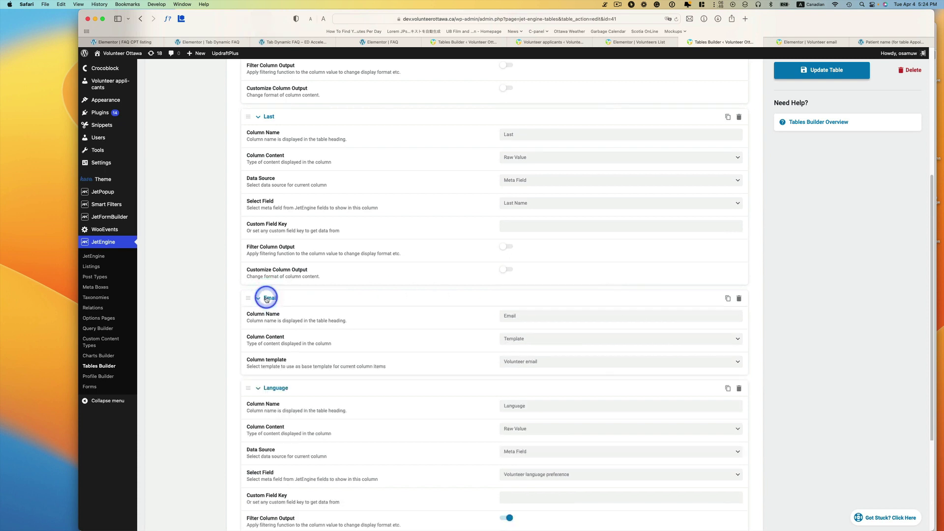
pyautogui.click(513, 340)
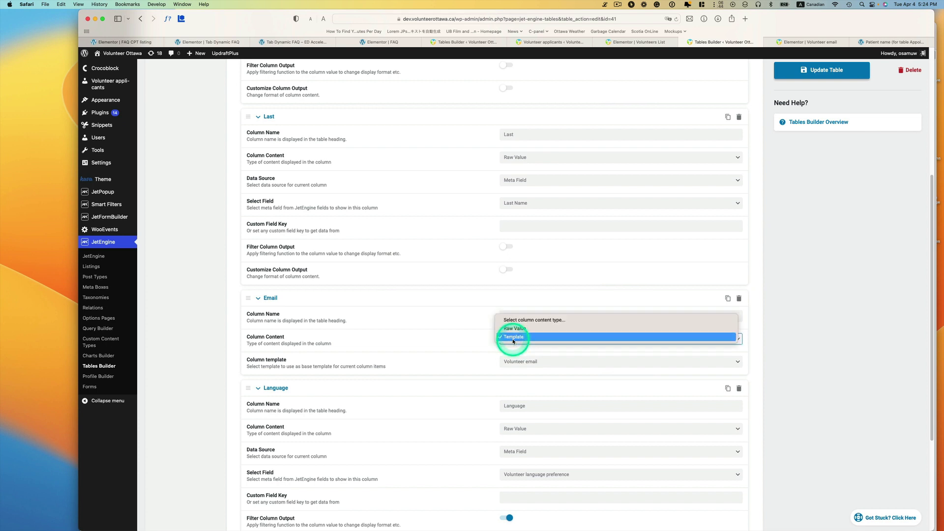
pyautogui.click(517, 338)
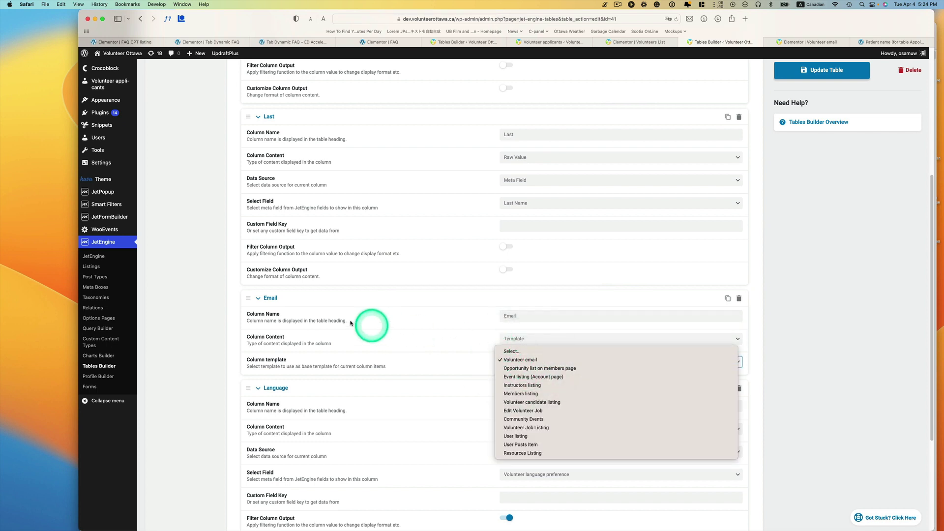
pyautogui.click(181, 333)
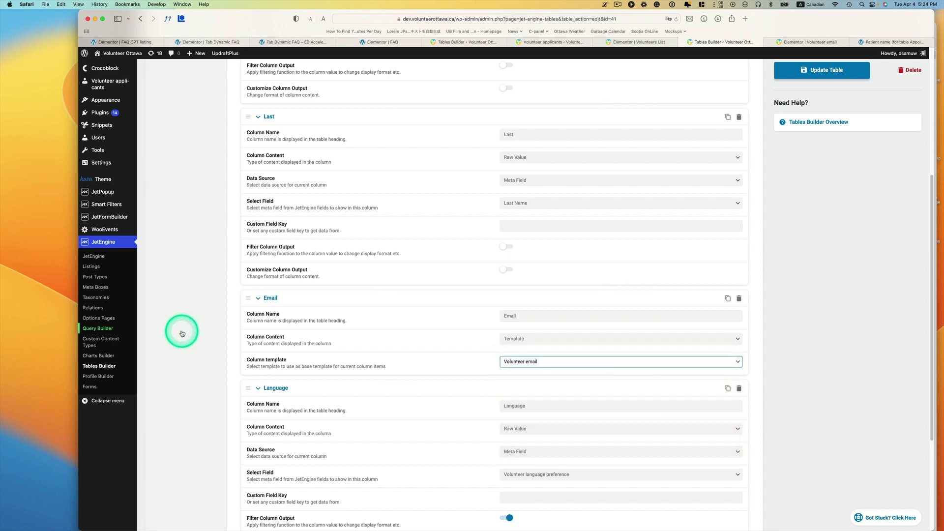
# Quick-edit the Volunteer email listing's title to 'Volunteer email (for volunteer listing table)' and update it
pyautogui.click(92, 268)
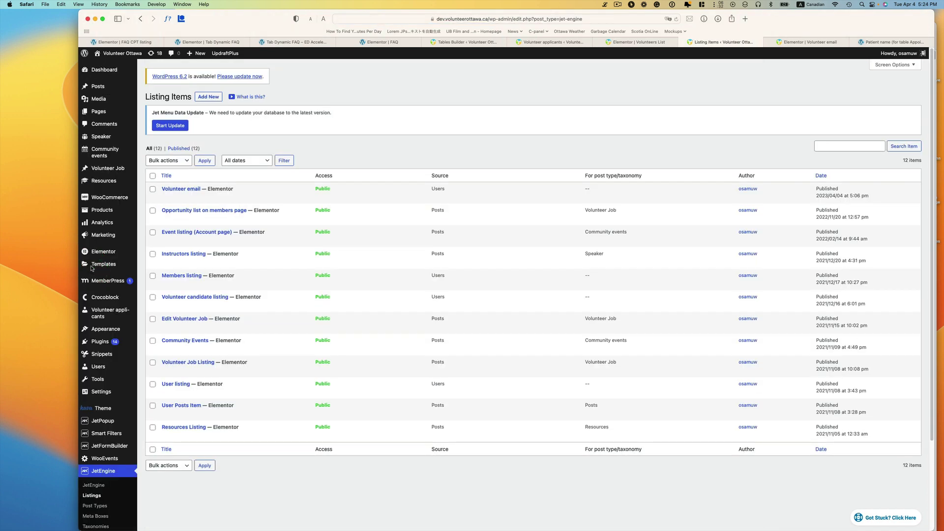
pyautogui.click(176, 197)
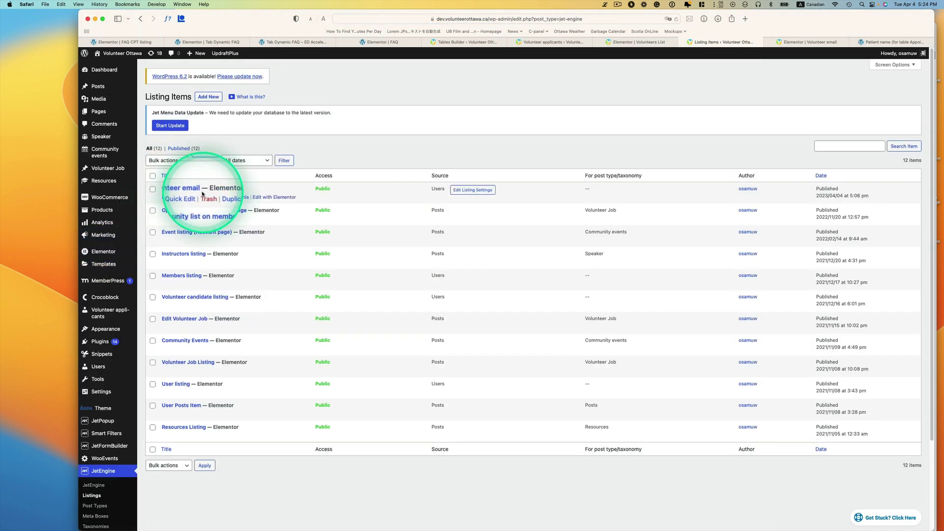
pyautogui.click(185, 197)
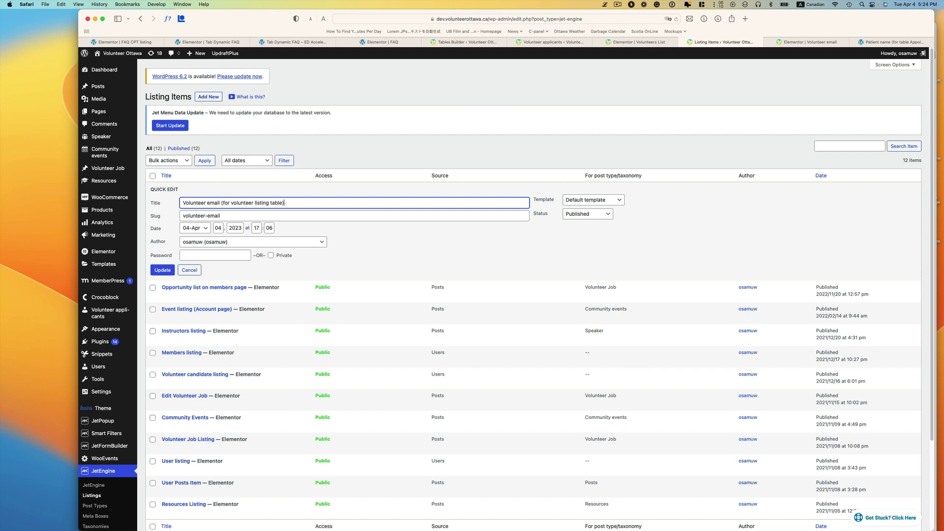
pyautogui.click(172, 267)
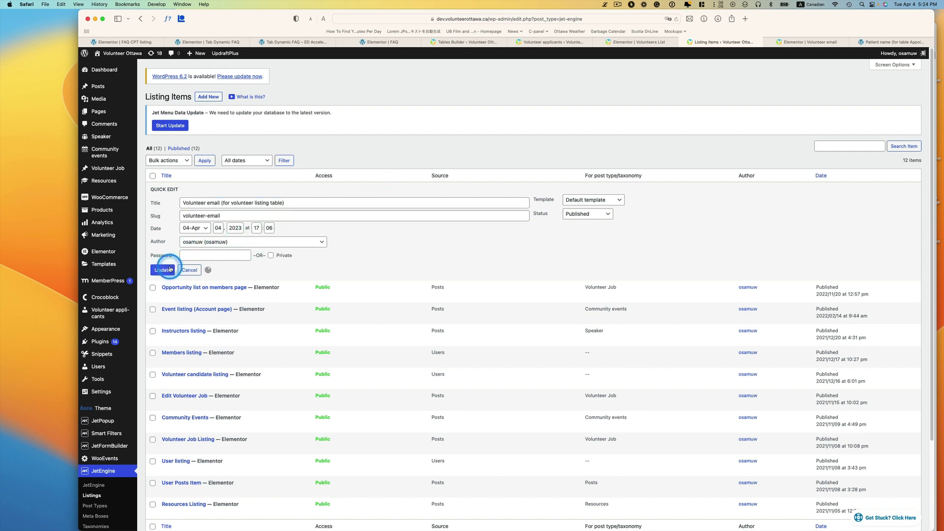
pyautogui.click(468, 194)
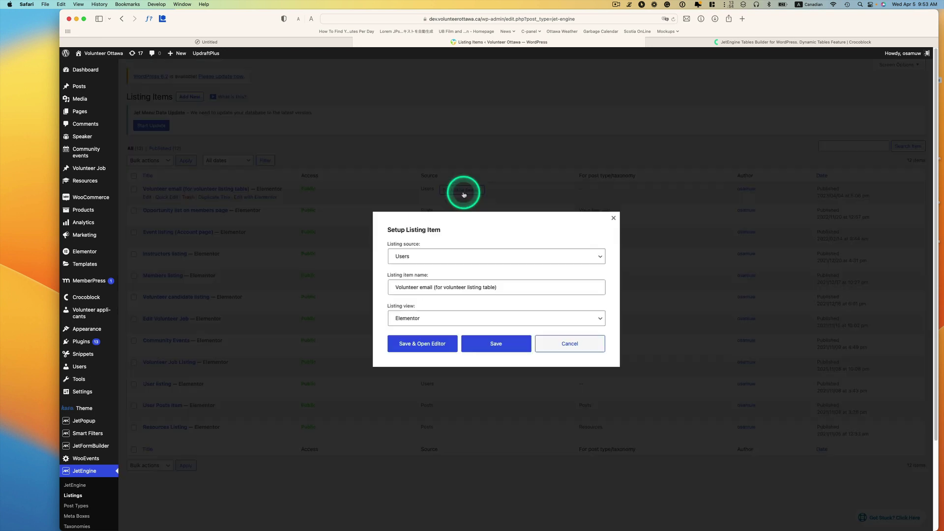
pyautogui.click(428, 253)
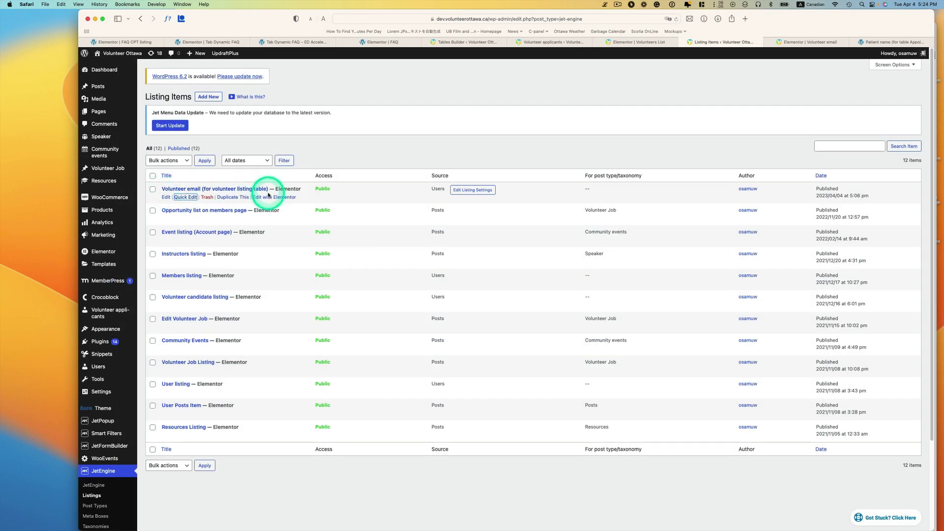
# Open the Volunteer email listing in Elementor and delete its email Dynamic Field and 'Admin only' heading
pyautogui.click(264, 197)
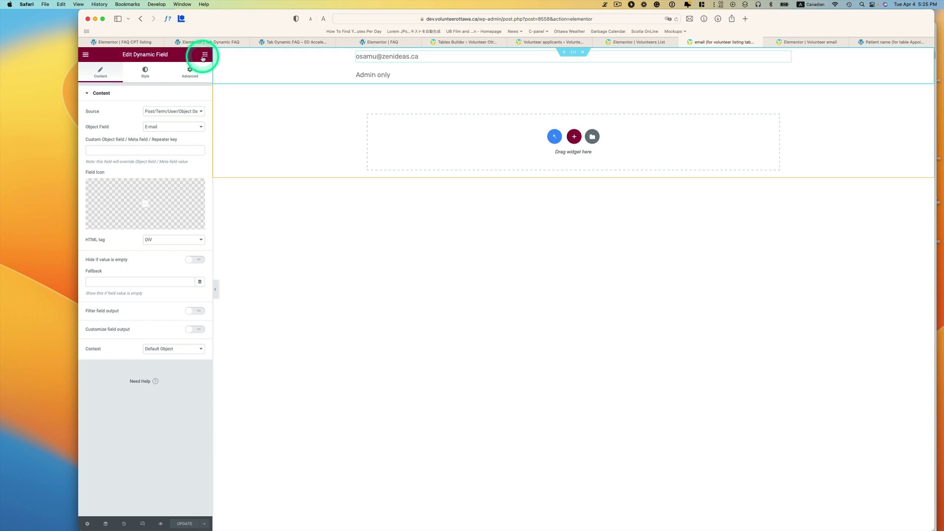
pyautogui.click(204, 56)
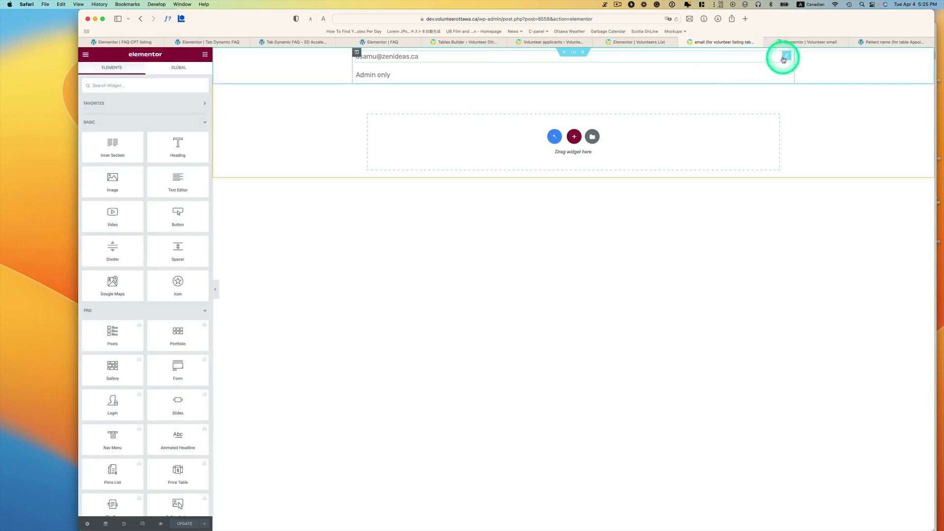
pyautogui.rightClick(786, 58)
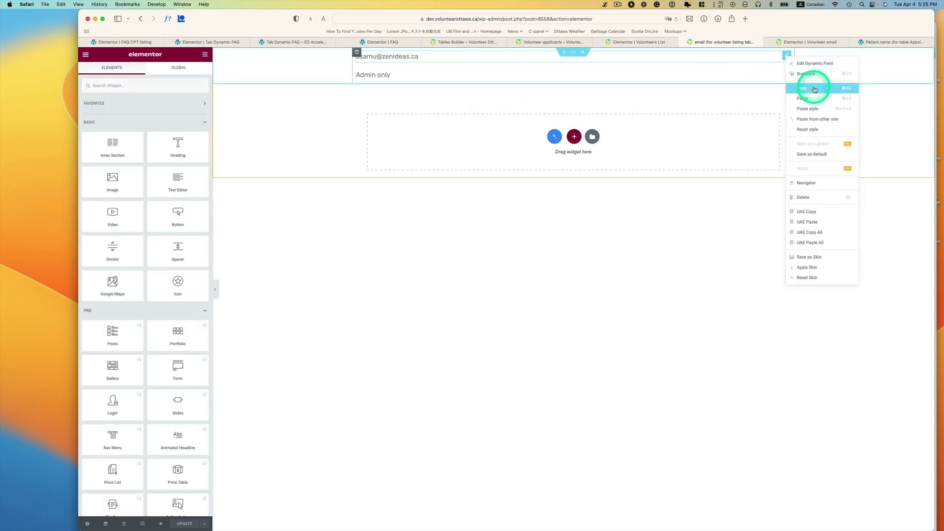
pyautogui.click(821, 199)
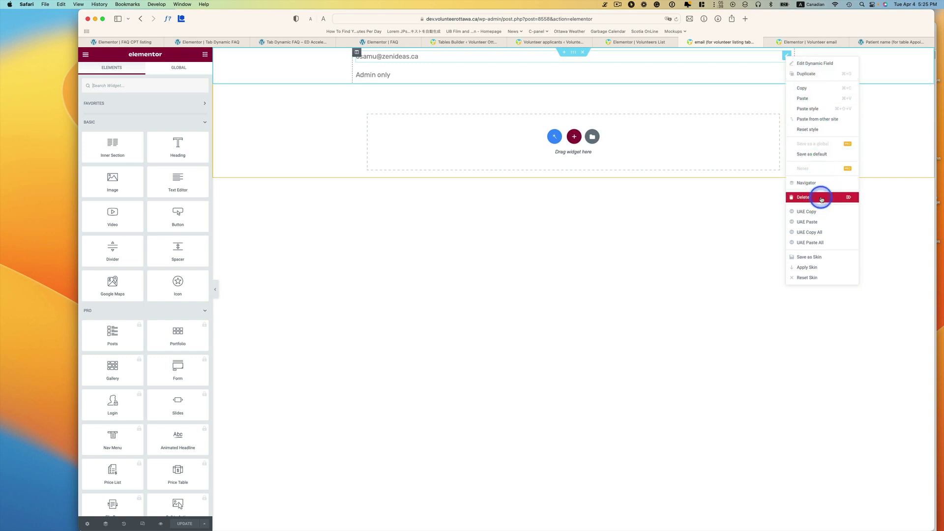
pyautogui.rightClick(702, 59)
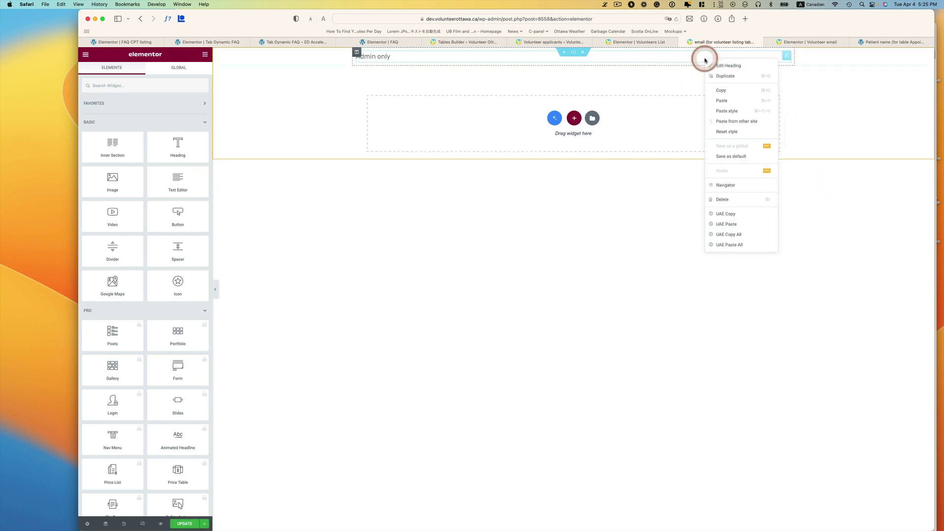
pyautogui.click(745, 201)
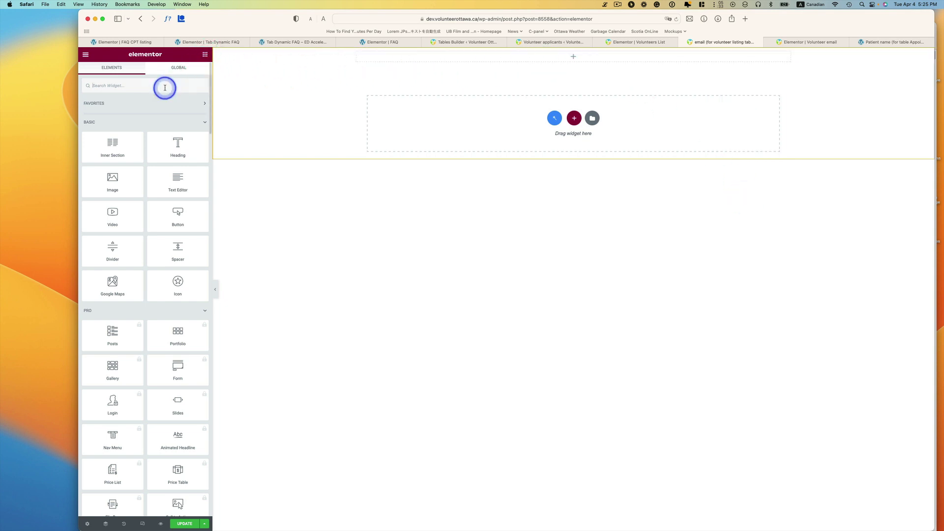
# Drag a Dynamic Field widget into the empty column with Post/Term/User/Object Data source and E-mail object field
pyautogui.write('dy')
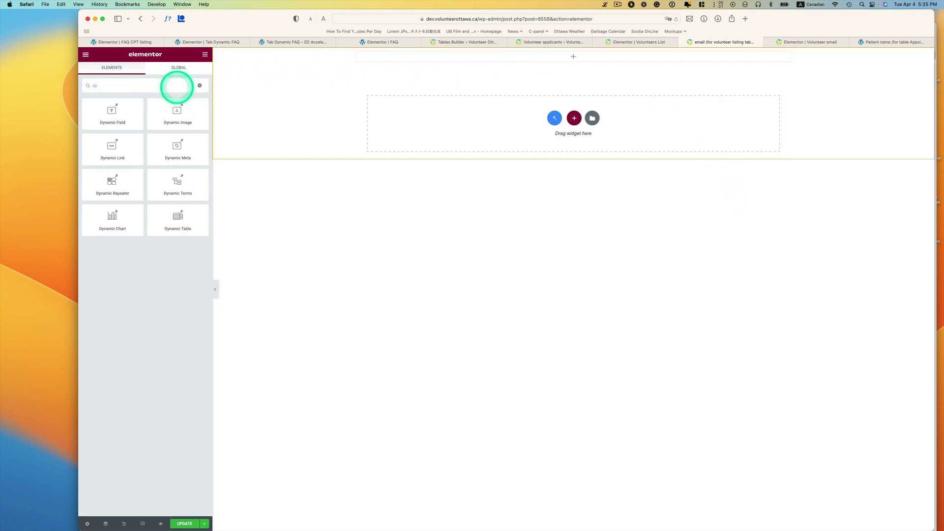
pyautogui.moveTo(112, 114); pyautogui.dragTo(429, 60)
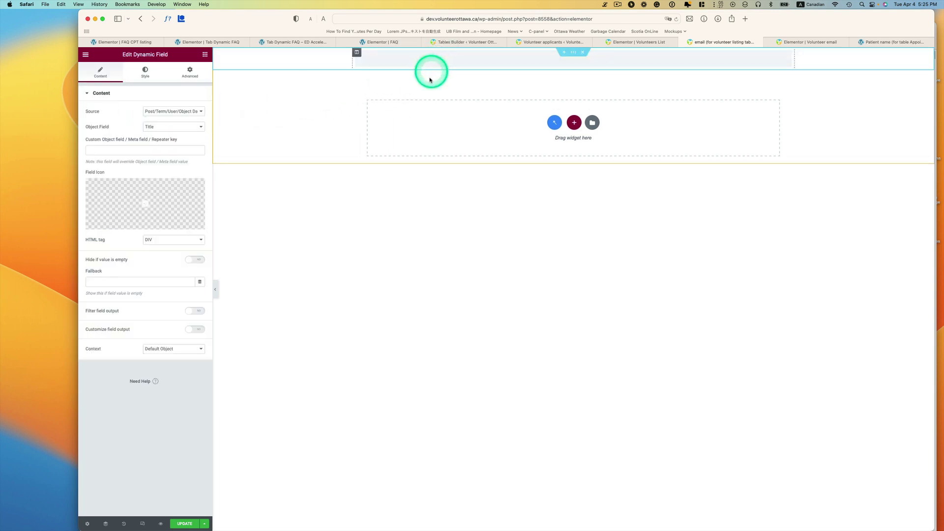
pyautogui.click(148, 111)
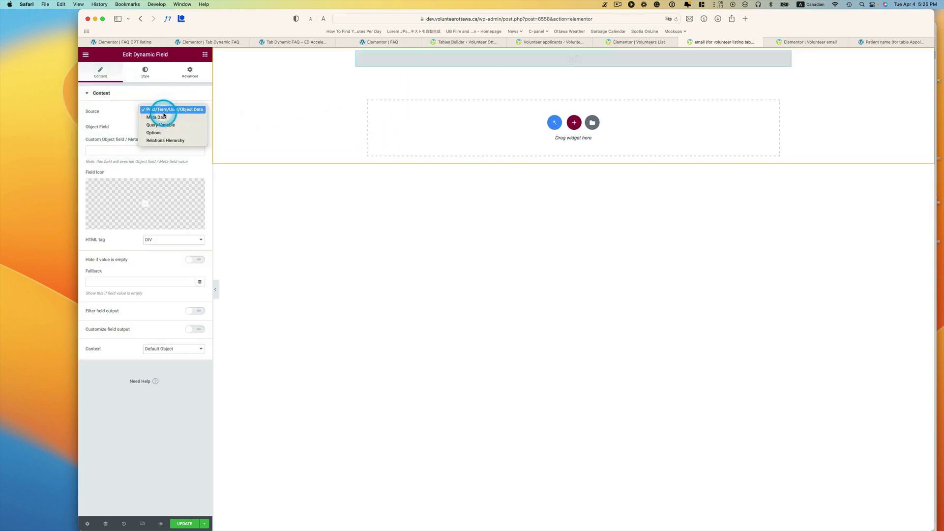
pyautogui.click(175, 112)
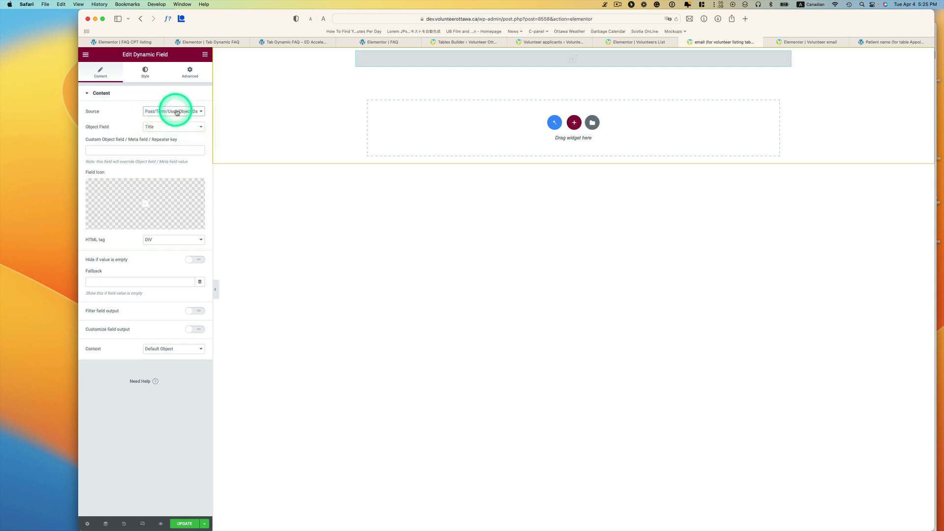
pyautogui.click(165, 127)
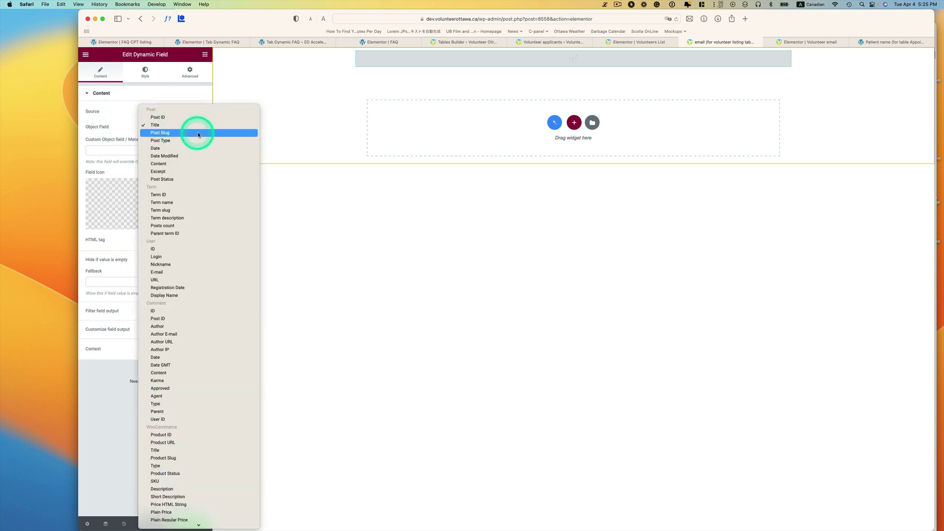
pyautogui.click(157, 273)
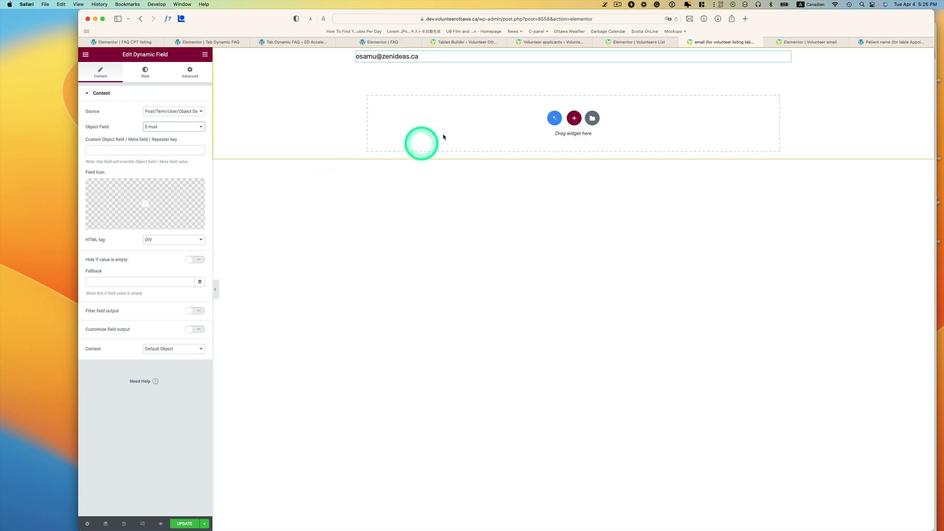
pyautogui.click(205, 55)
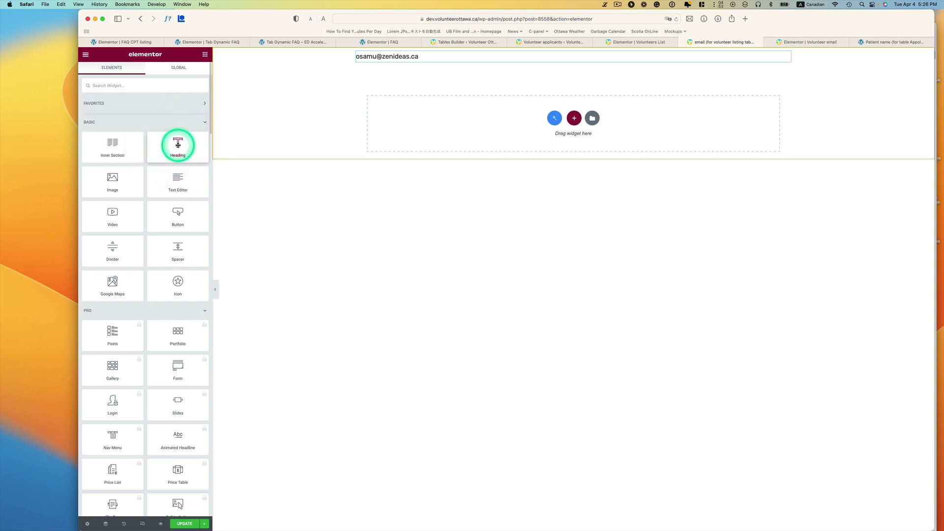
# Add a Heading under the email field reading 'Admin only', rendered with the p HTML tag
pyautogui.moveTo(178, 144); pyautogui.dragTo(377, 66)
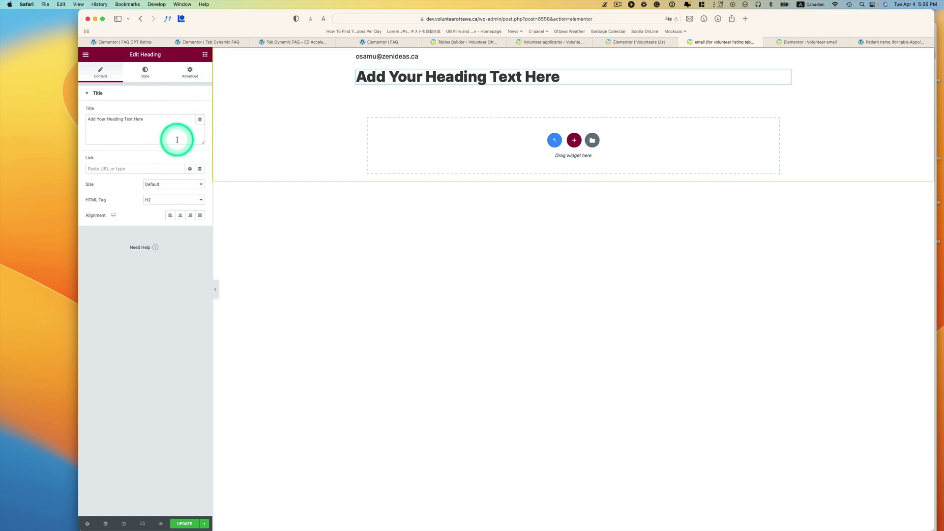
pyautogui.moveTo(167, 119); pyautogui.dragTo(114, 115)
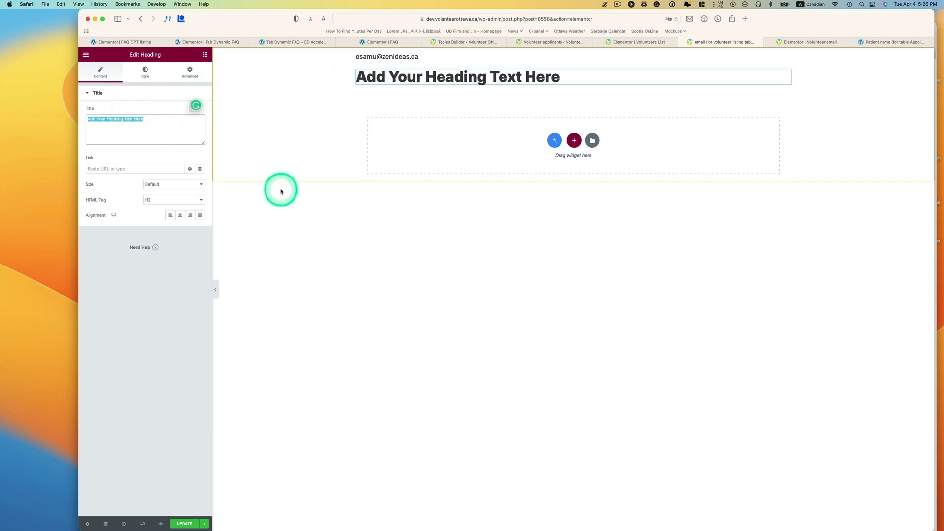
pyautogui.write('Admin only')
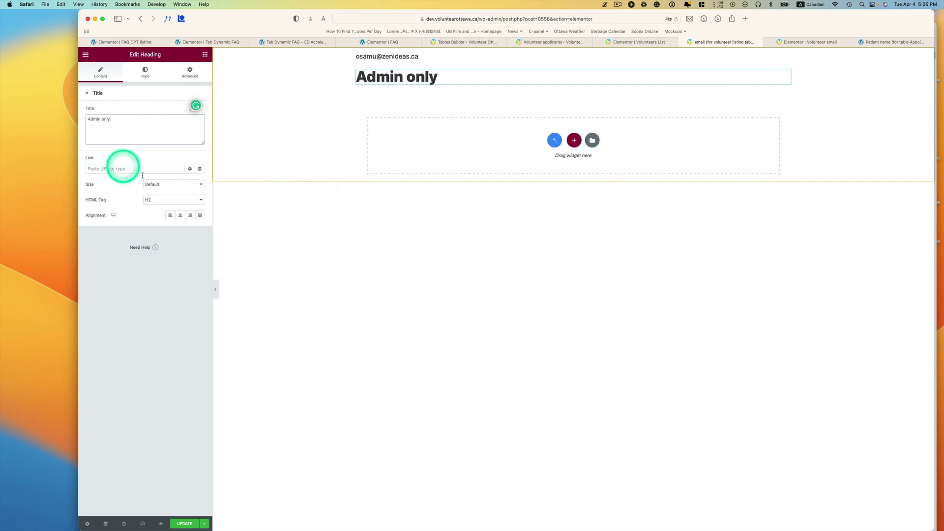
pyautogui.click(167, 199)
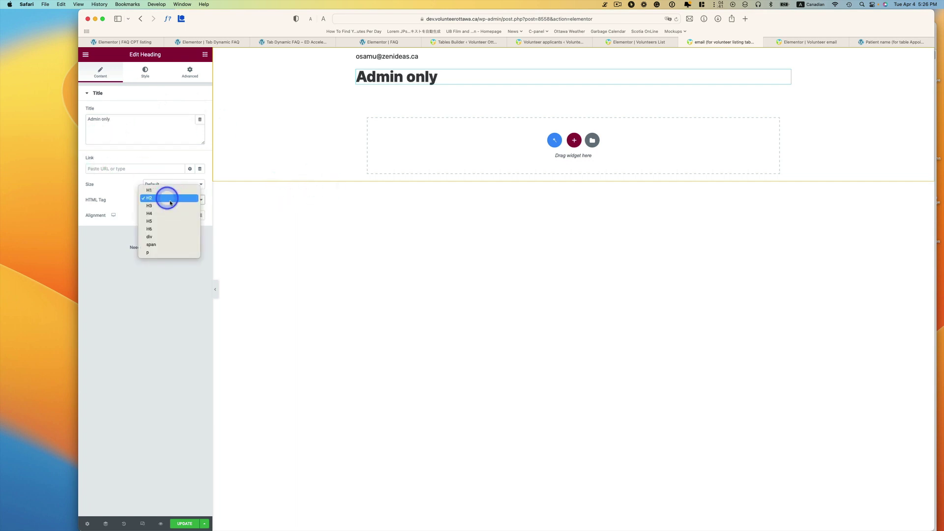
pyautogui.click(184, 252)
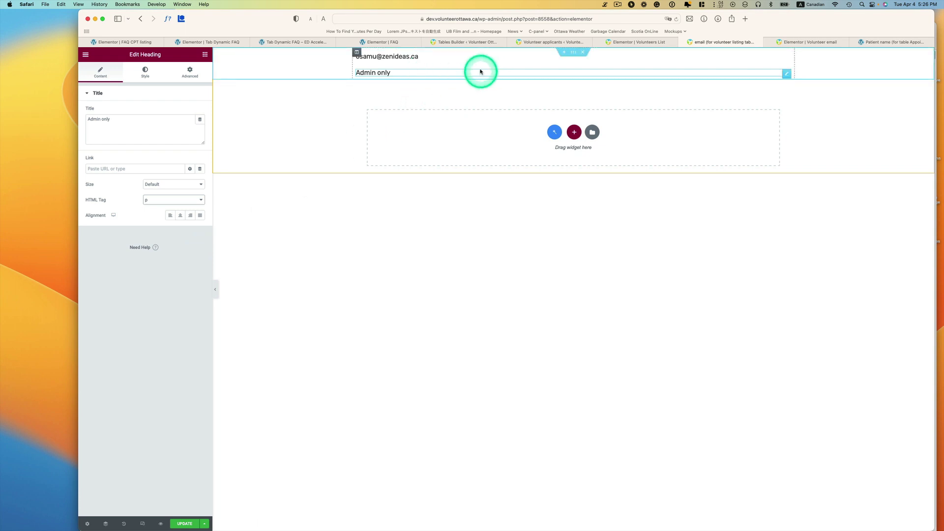
# Enable Dynamic Visibility on the email Dynamic Field with the condition User logged in
pyautogui.click(415, 57)
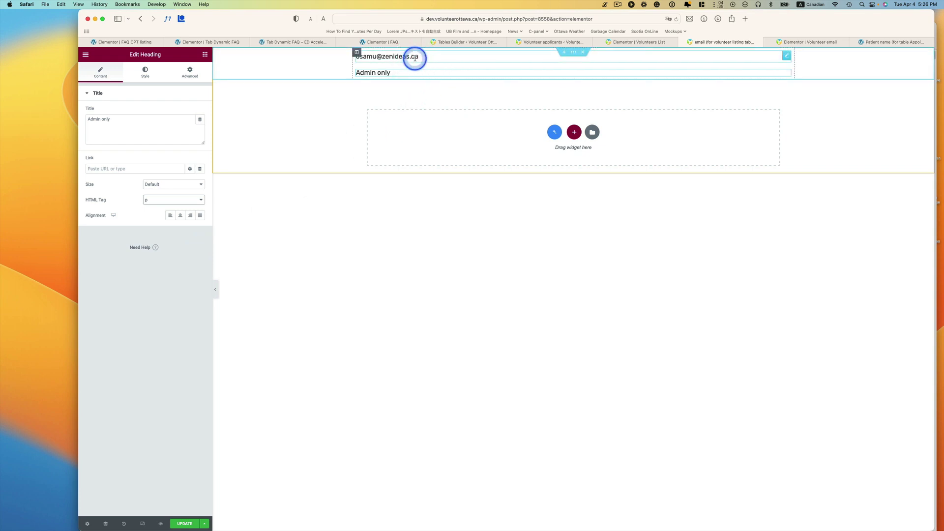
pyautogui.click(192, 72)
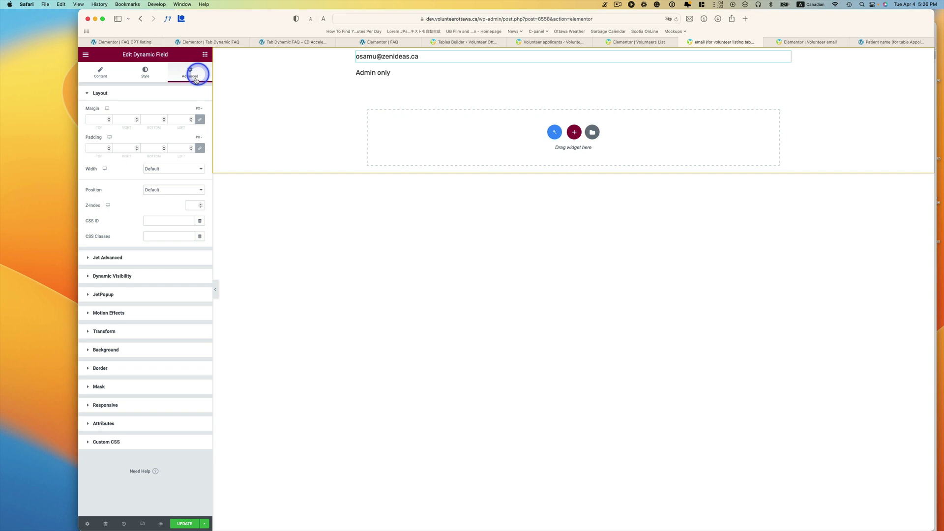
pyautogui.click(103, 275)
pyautogui.click(195, 147)
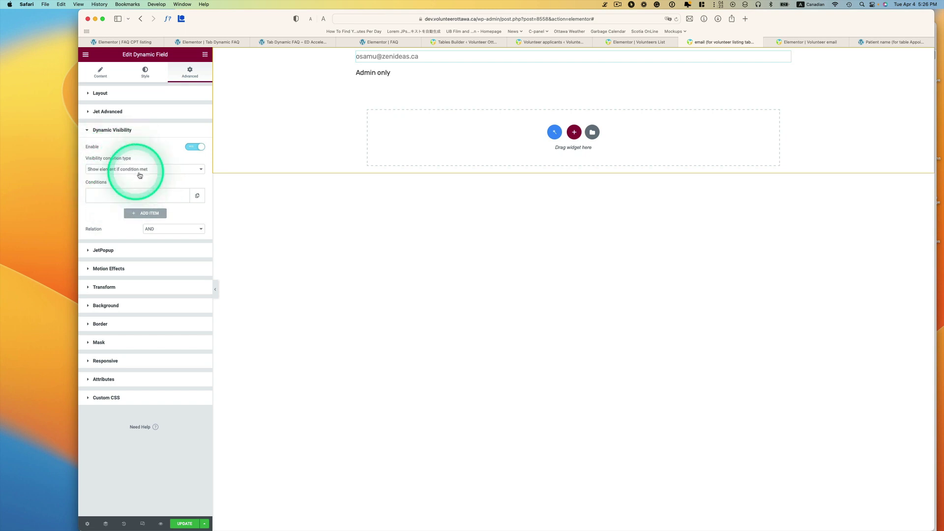
pyautogui.click(132, 190)
pyautogui.click(116, 220)
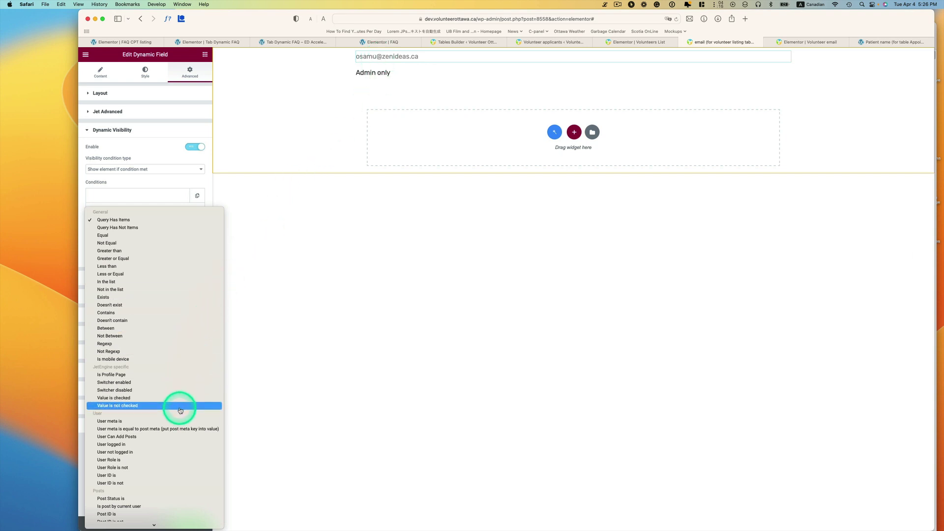
pyautogui.scroll(-3, 180, 411)
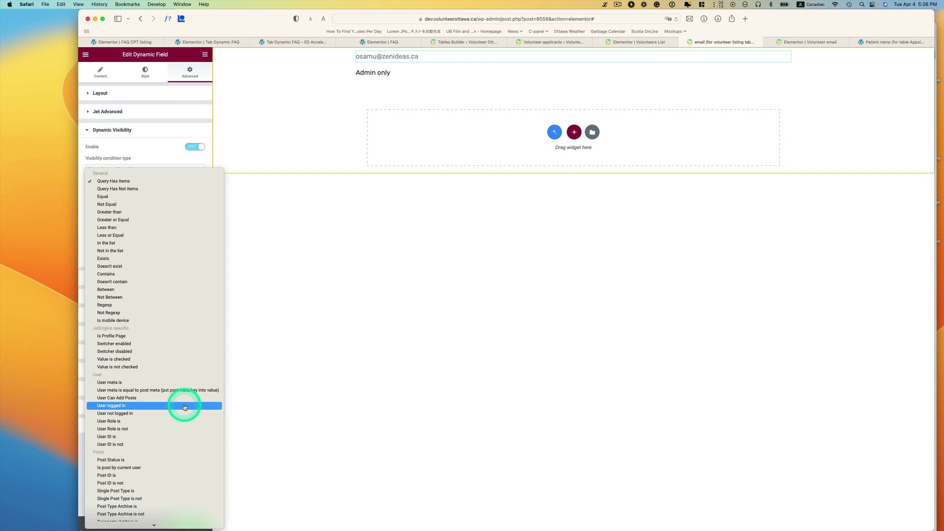
pyautogui.click(116, 410)
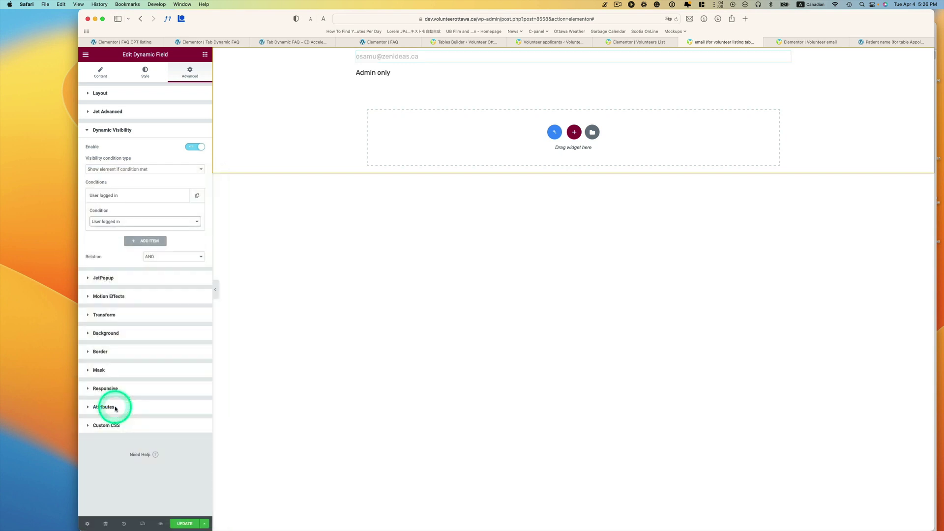
# Turn on Dynamic Visibility for the Admin only heading in its Advanced settings
pyautogui.click(396, 75)
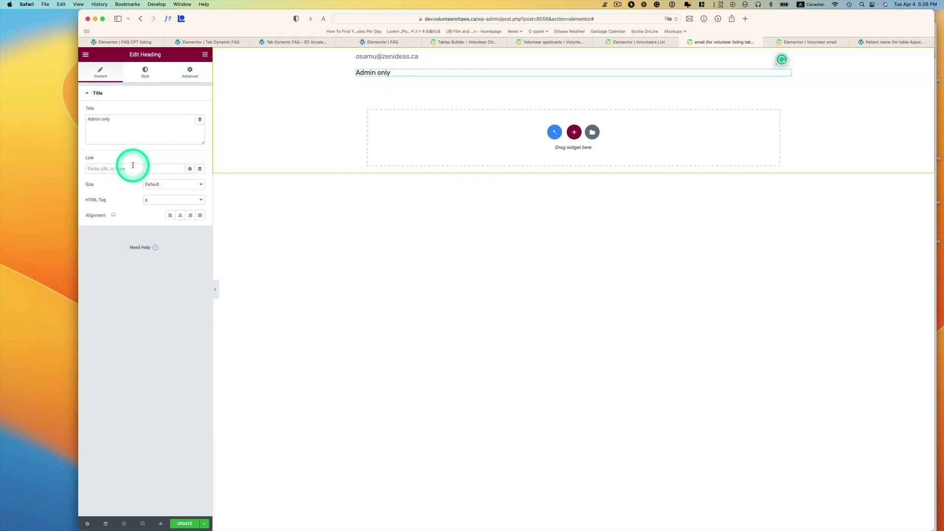
pyautogui.click(187, 83)
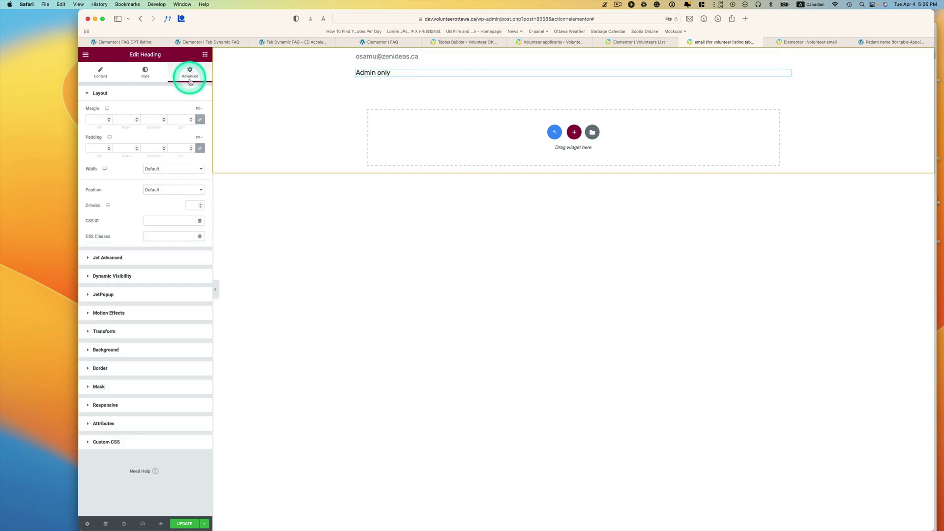
pyautogui.click(119, 274)
pyautogui.click(196, 147)
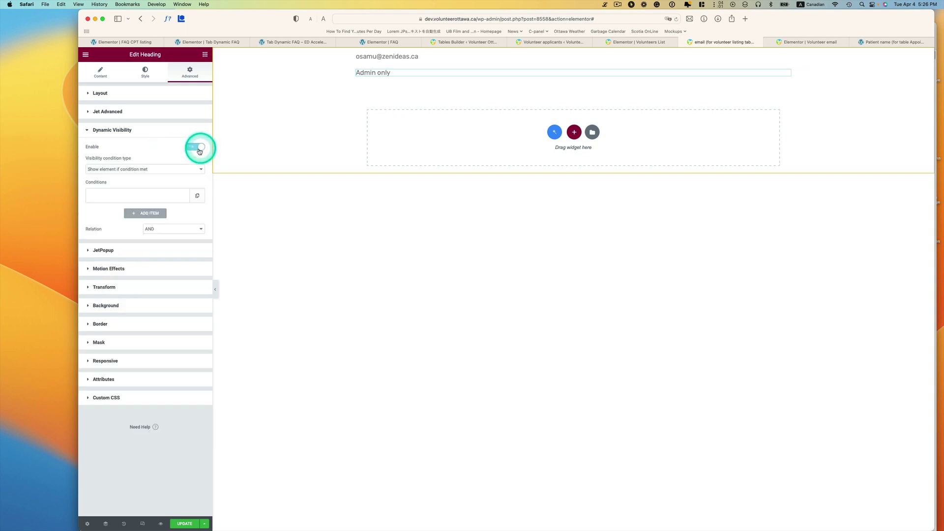
pyautogui.click(145, 196)
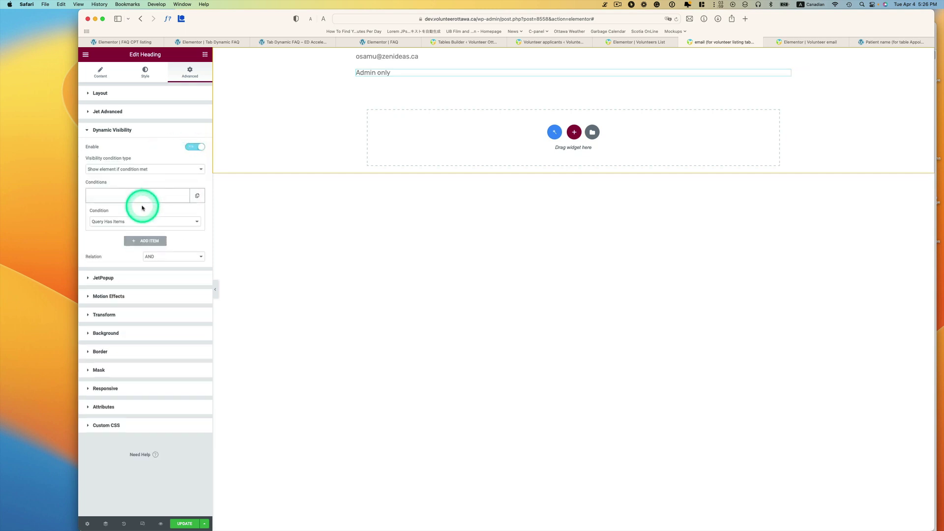
pyautogui.click(134, 222)
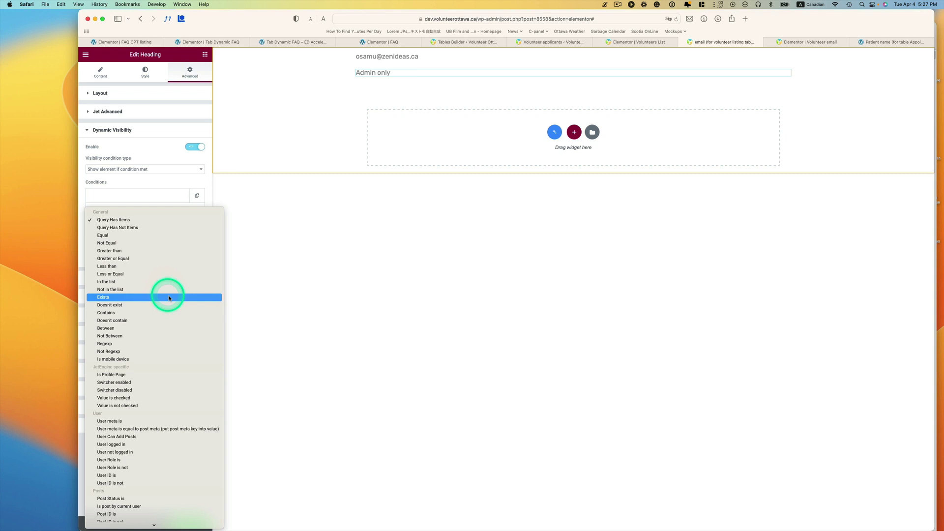
# Set the heading's condition to User not logged in, update the template, and return to the table editor
pyautogui.scroll(-1, 172, 352)
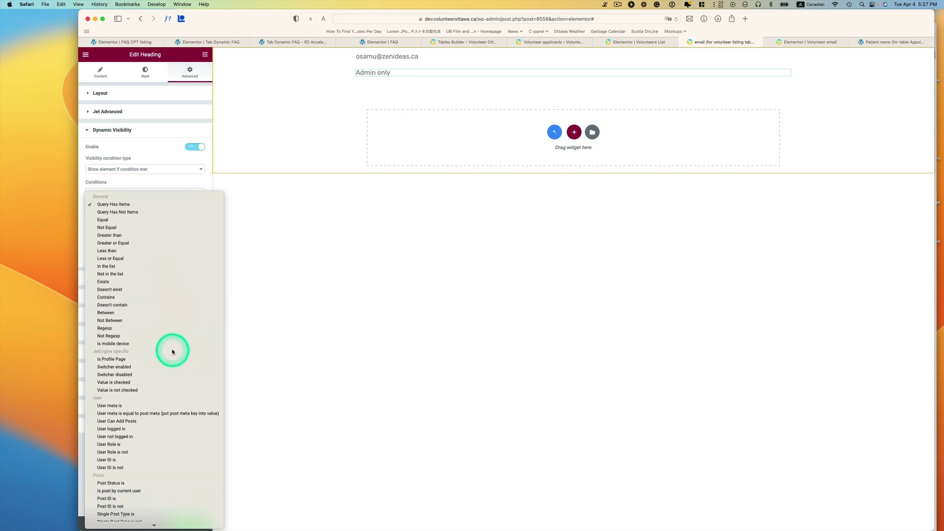
pyautogui.click(118, 437)
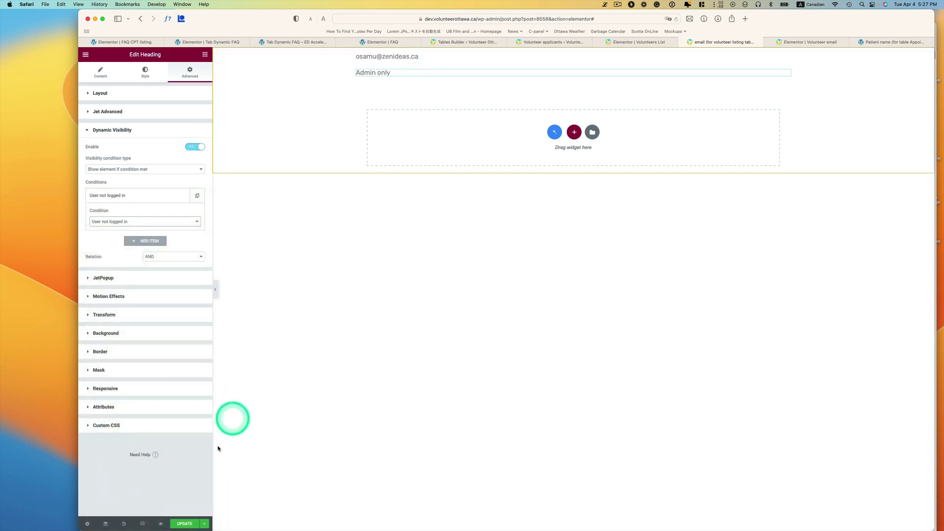
pyautogui.click(187, 526)
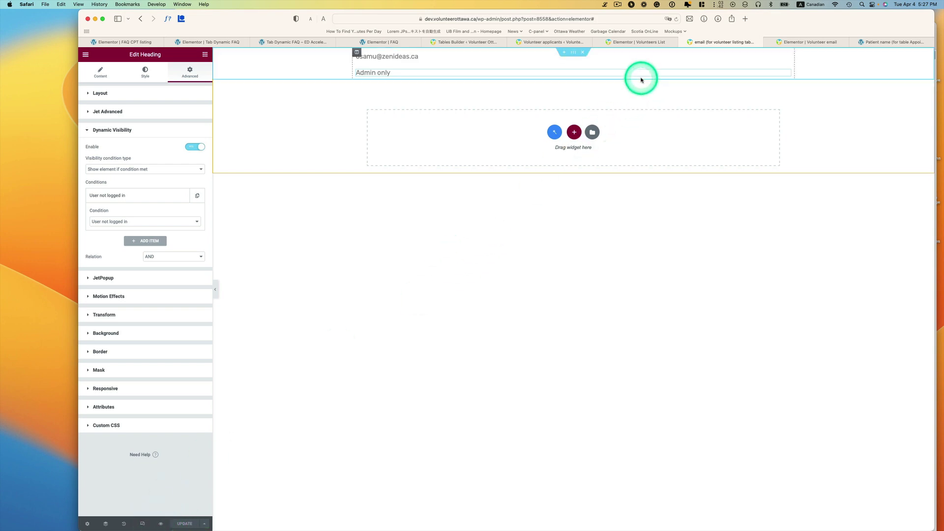
pyautogui.press('super+5')
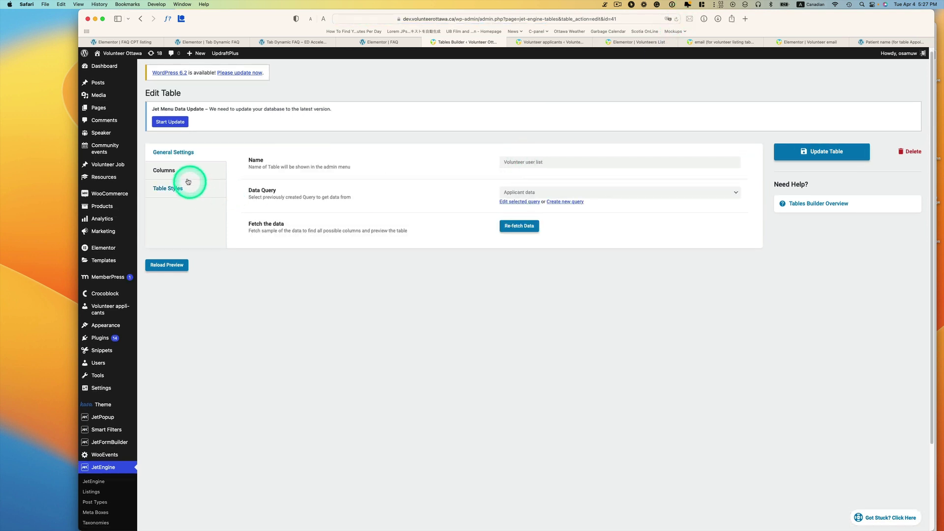
# Set the Email column's content to the Volunteer email template and update the table
pyautogui.click(178, 174)
pyautogui.click(271, 204)
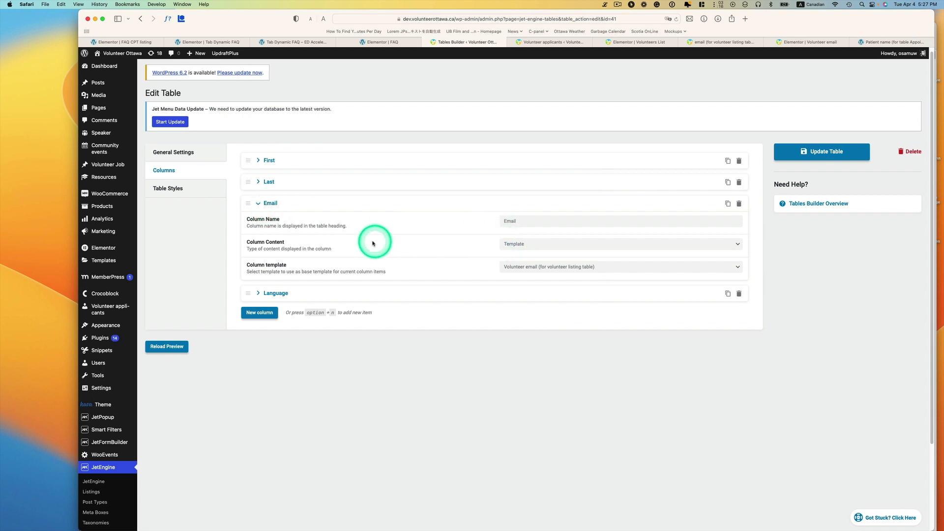
pyautogui.click(520, 244)
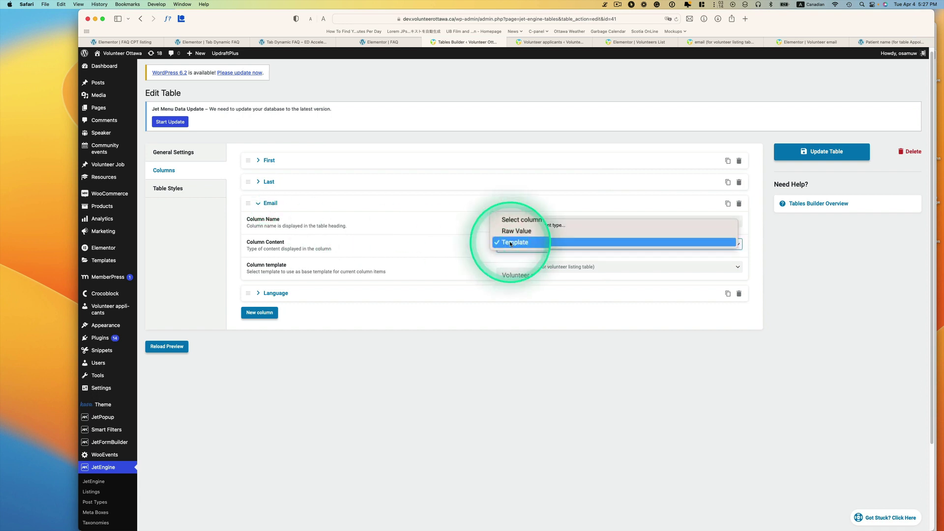
pyautogui.click(510, 242)
pyautogui.click(528, 269)
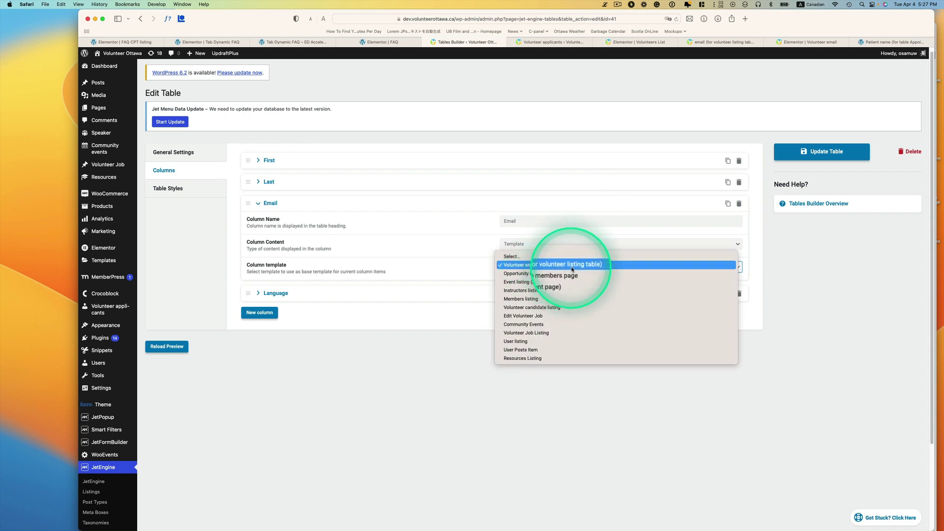
pyautogui.click(589, 268)
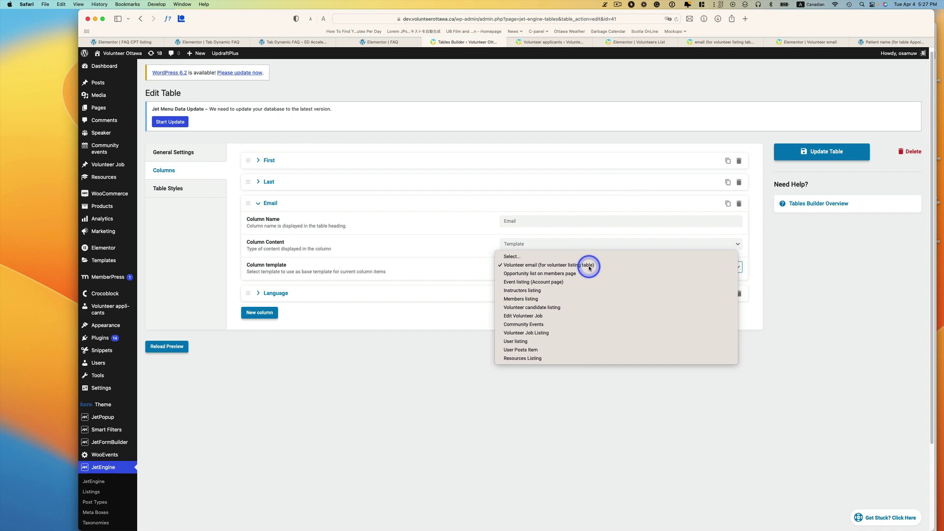
pyautogui.click(809, 154)
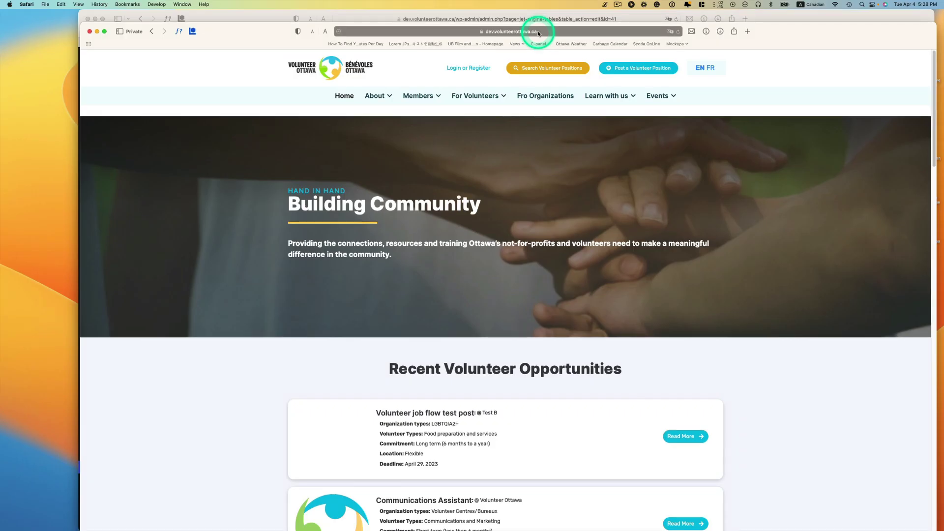
# Load /volunteers-list/ logged out to see 'Admin only' emails, then log in with saved credentials
pyautogui.click(538, 32)
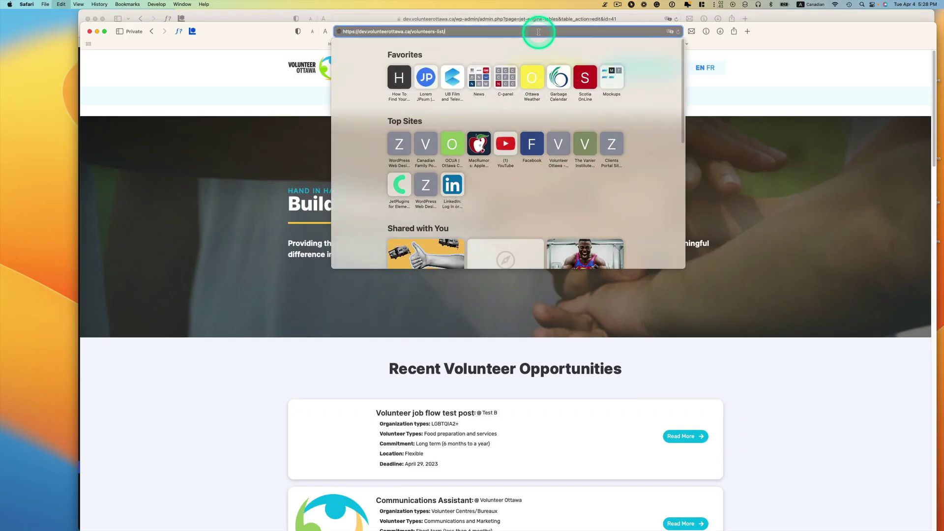
pyautogui.press('Return')
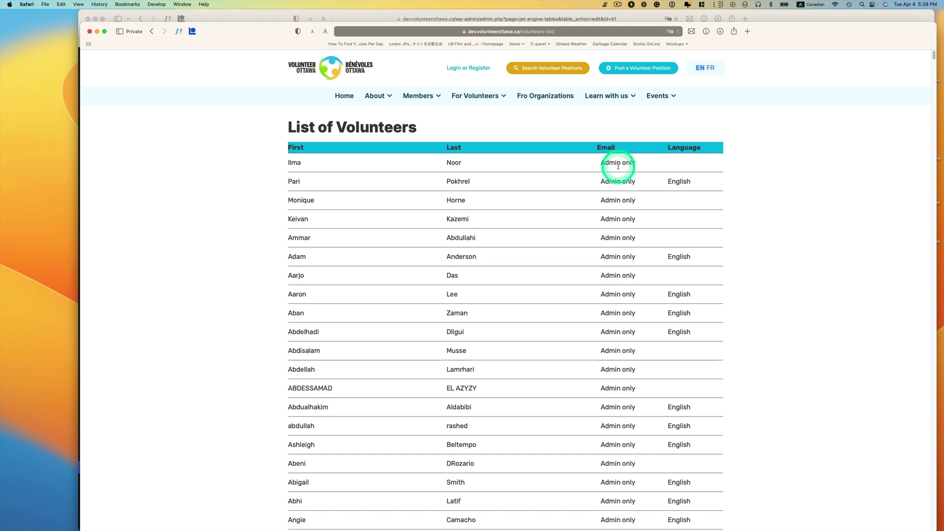
pyautogui.click(481, 73)
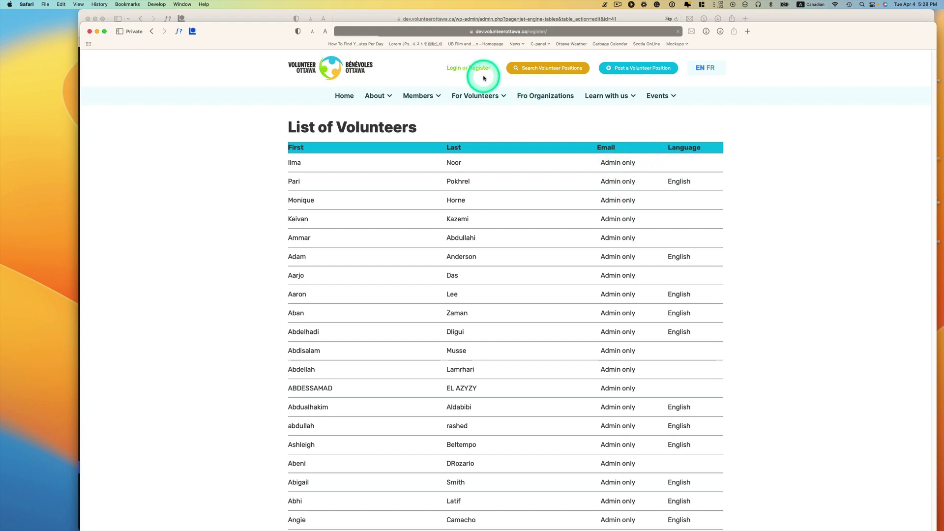
pyautogui.click(425, 211)
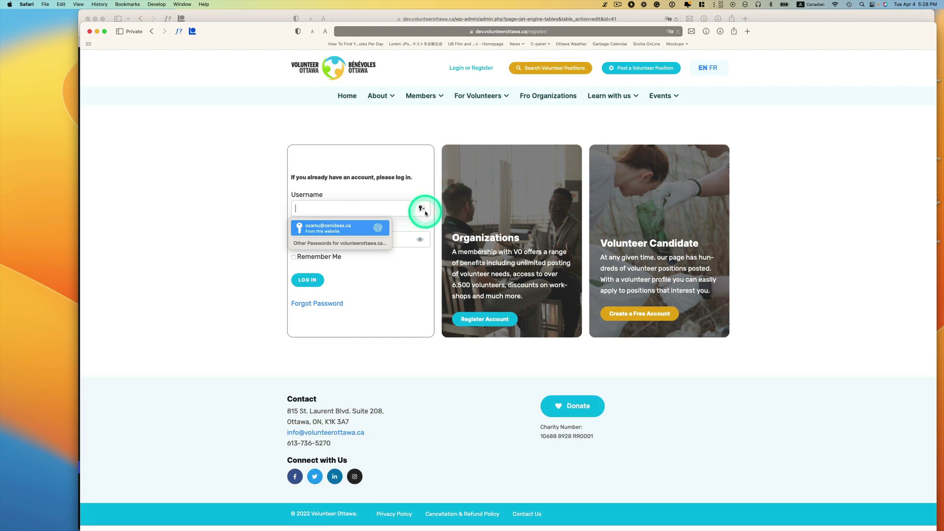
pyautogui.press('Return')
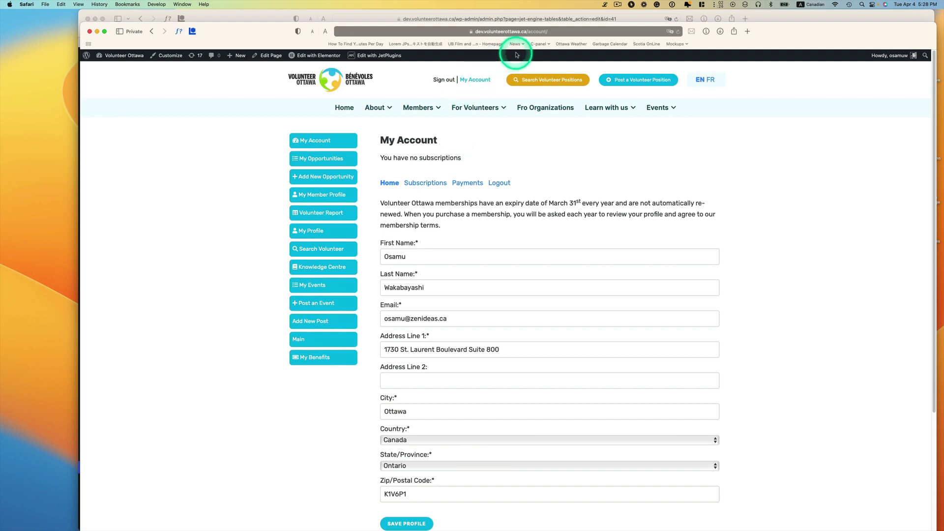
# Open /volunteers-list/ while logged in to see the real email addresses
pyautogui.click(527, 31)
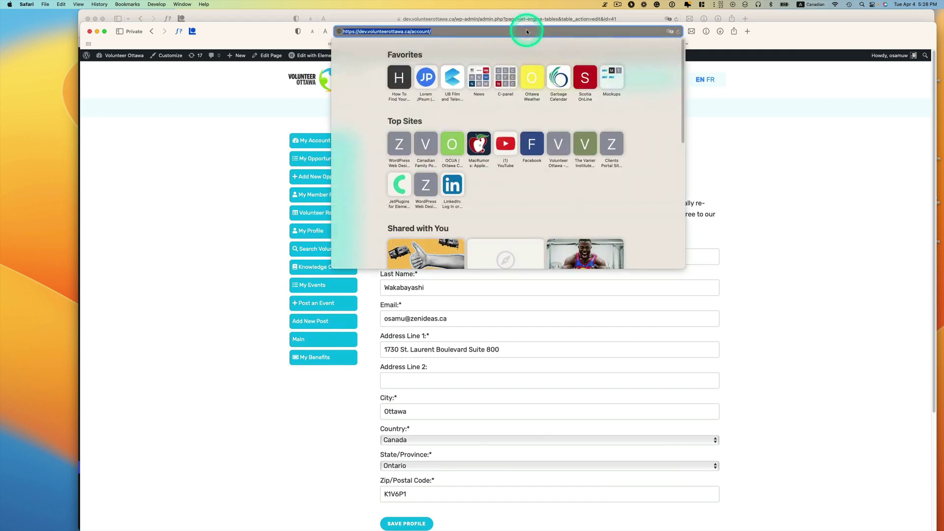
pyautogui.write('https://dev.volunteerottawa.ca/volunteers-list/')
pyautogui.press('Return')
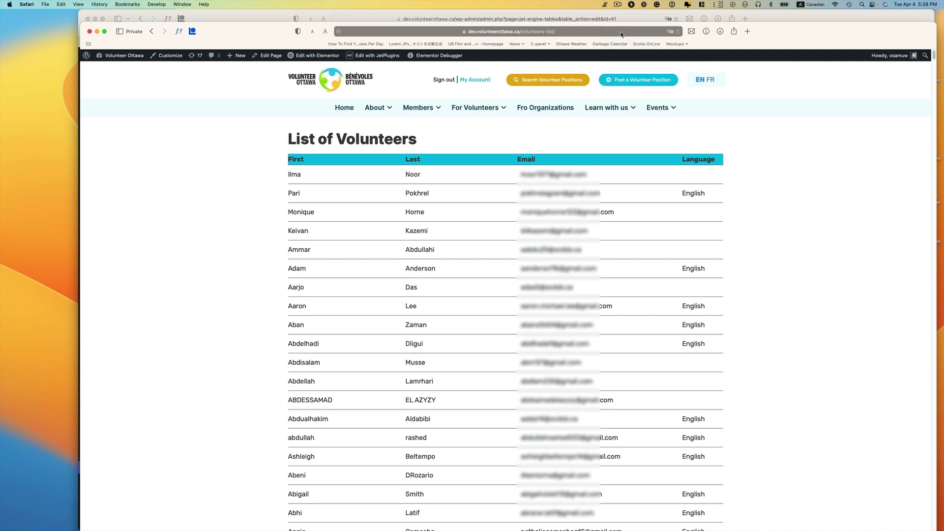
# Sign out, pass the Cloudflare check, and reload /volunteers-list/ as a logged-out visitor
pyautogui.click(446, 78)
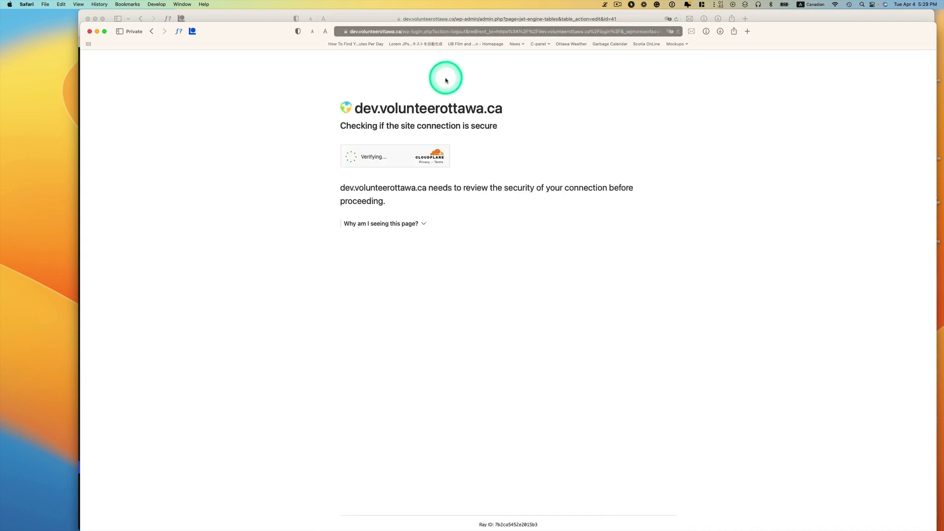
pyautogui.click(351, 156)
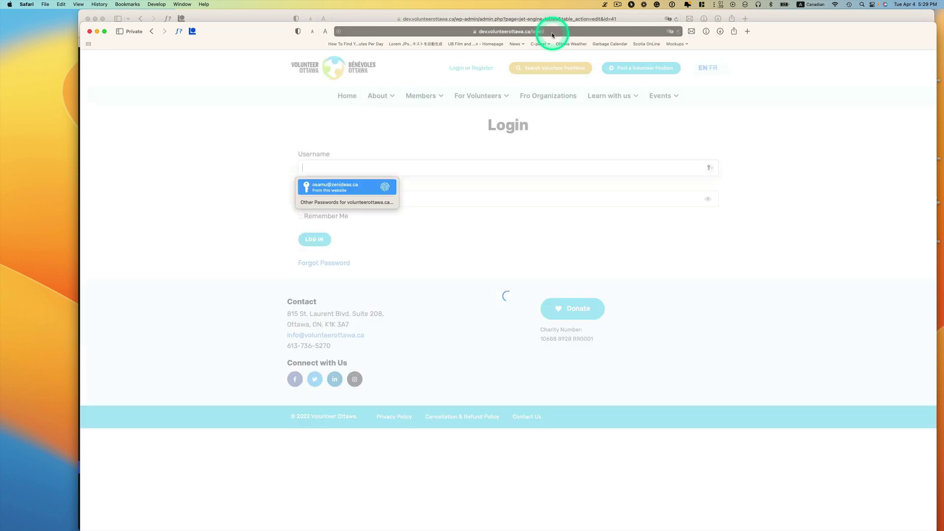
pyautogui.click(552, 34)
pyautogui.write('https://dev.volunteerottawa.ca/volunteers-list/')
pyautogui.press('Return')
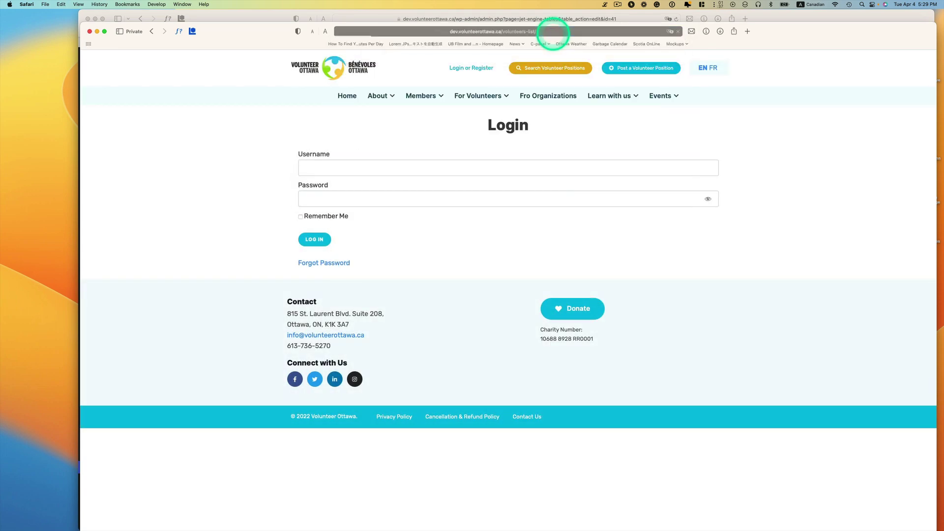